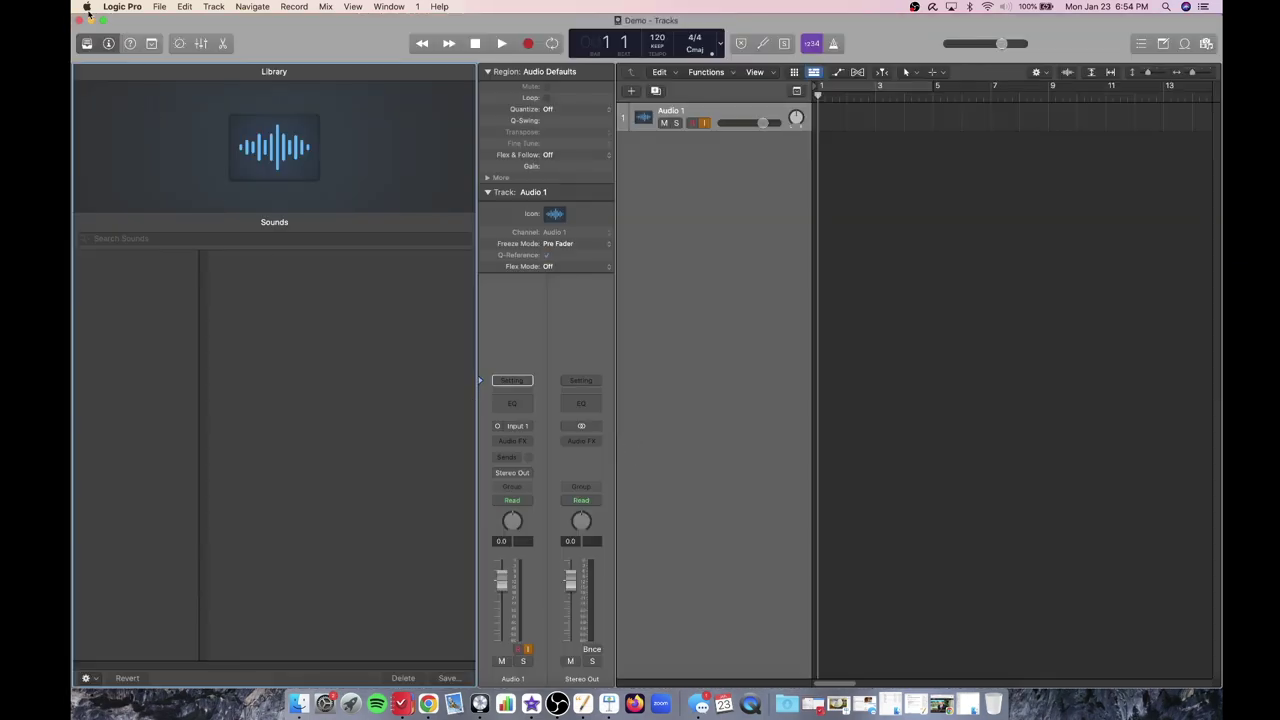
Set the audio output and input devices to Scarlett 18i20 USB, apply the change and close the preferences
click(102, 21)
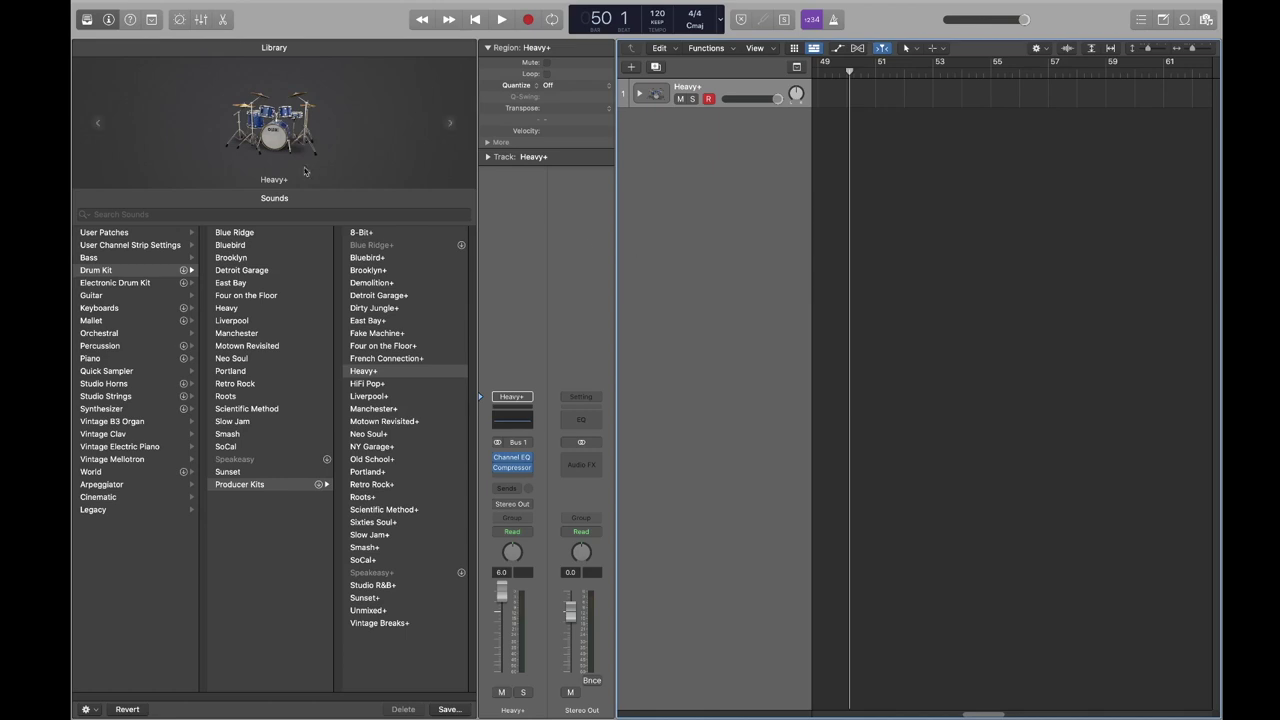
click(128, 6)
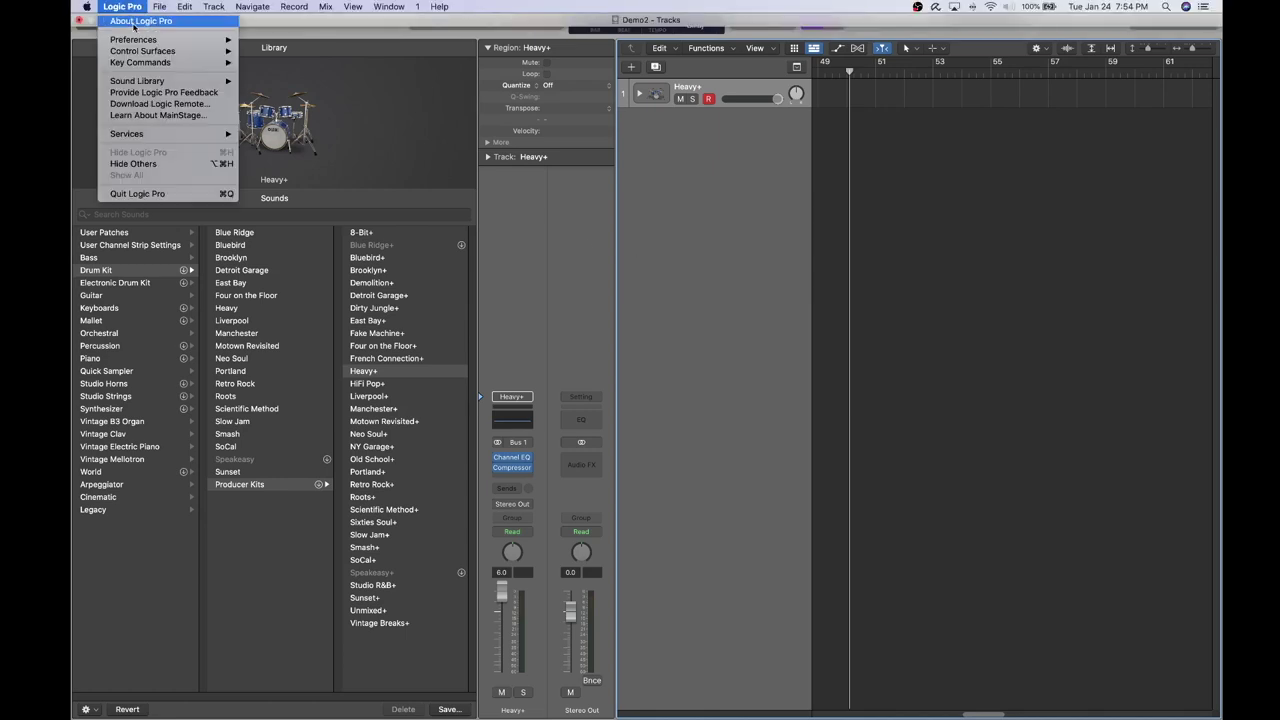
mouse_move(142, 40)
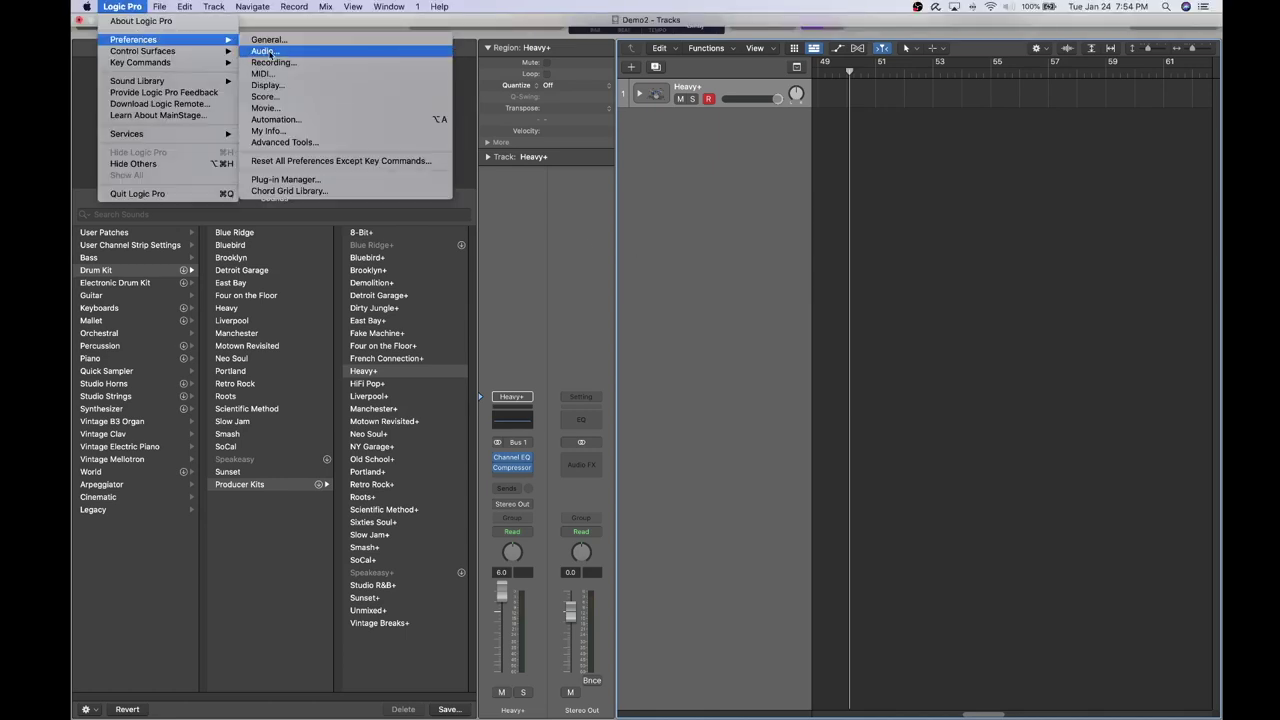
click(262, 52)
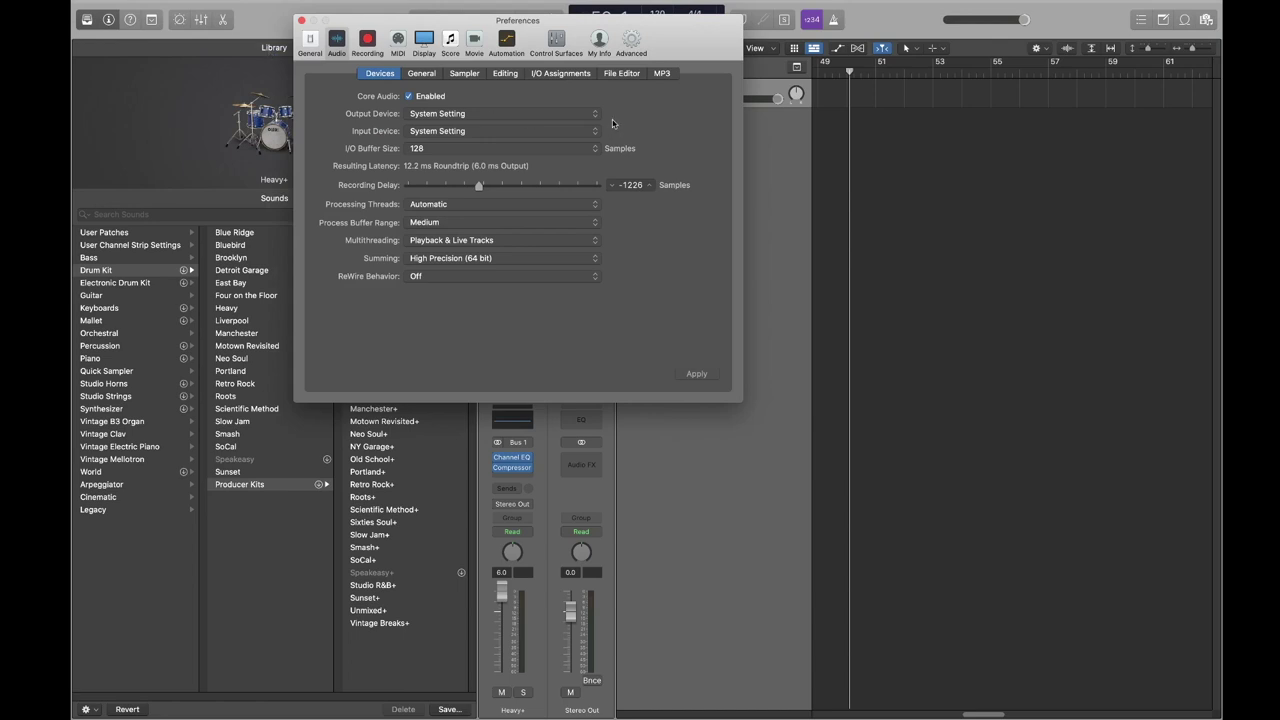
click(597, 116)
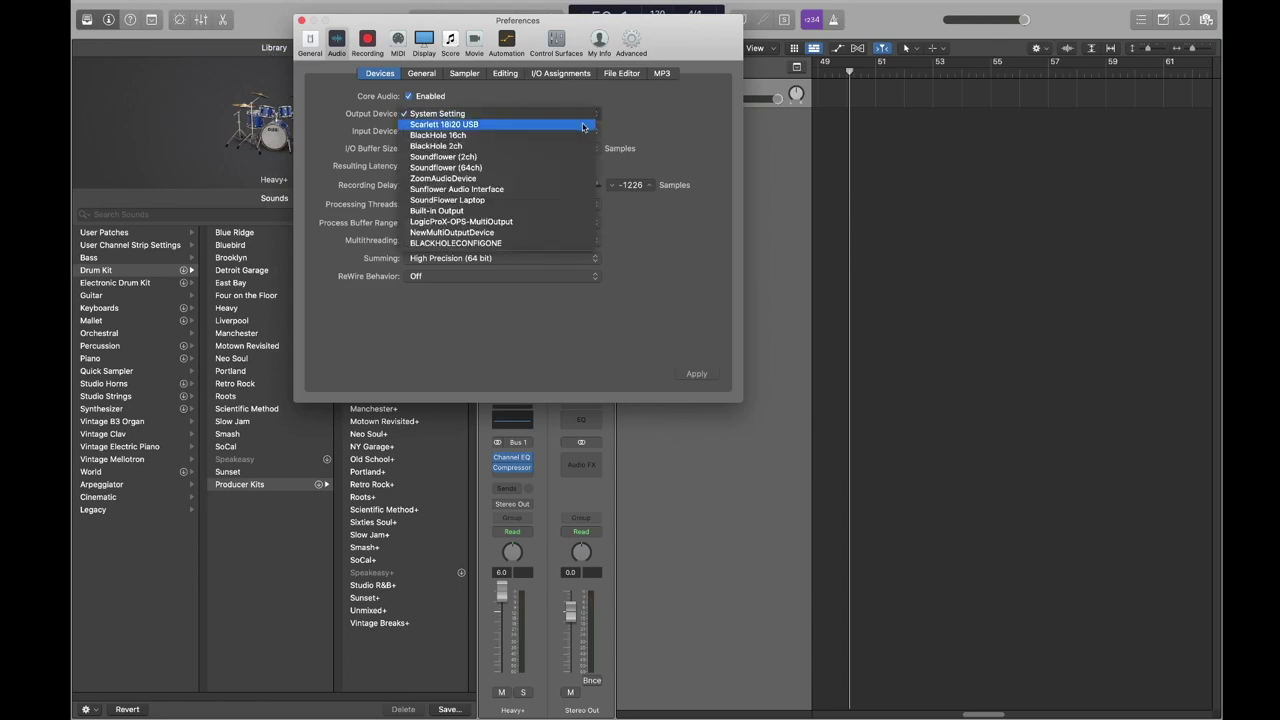
click(582, 124)
click(697, 378)
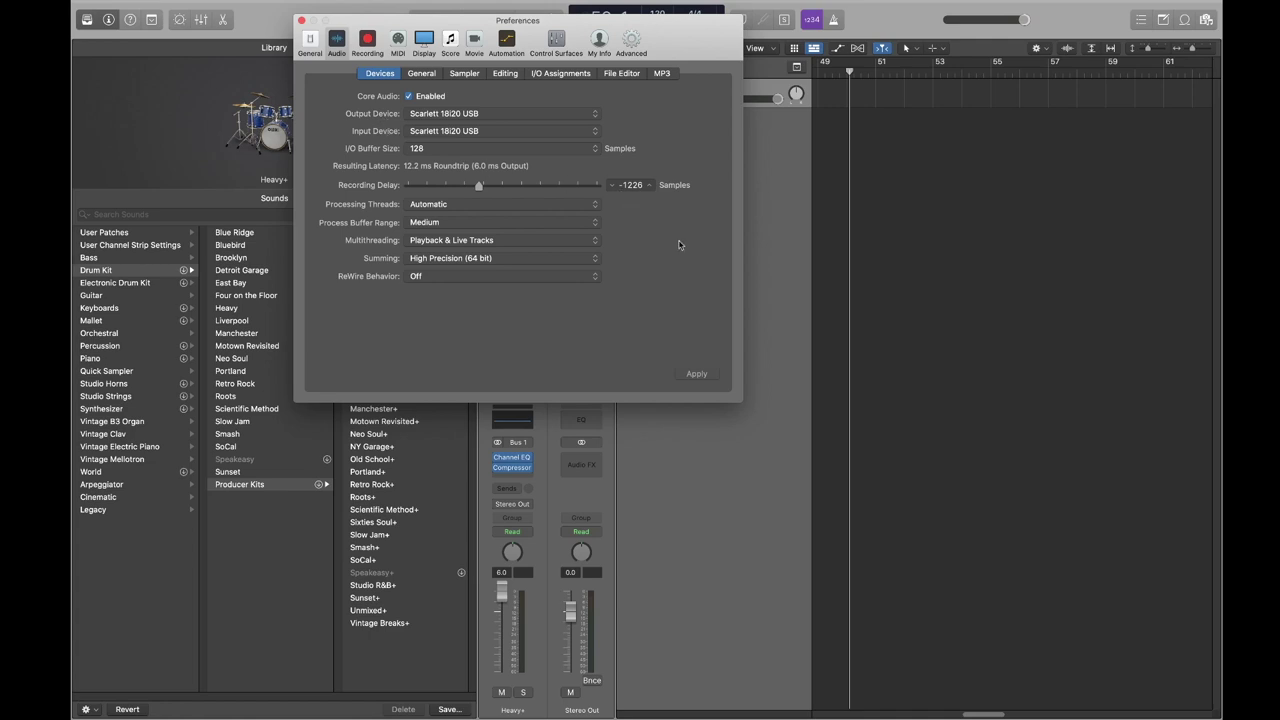
click(301, 20)
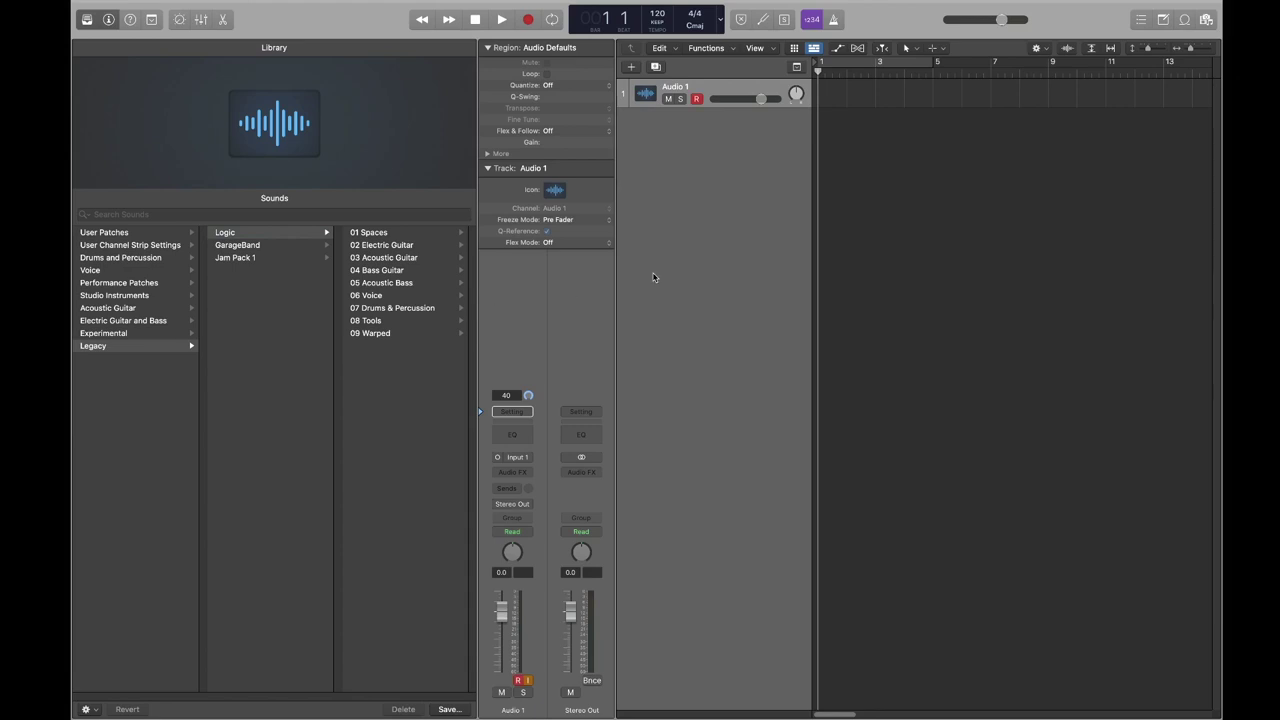
Create a new project with one software instrument track using an empty channel strip and no output
click(654, 277)
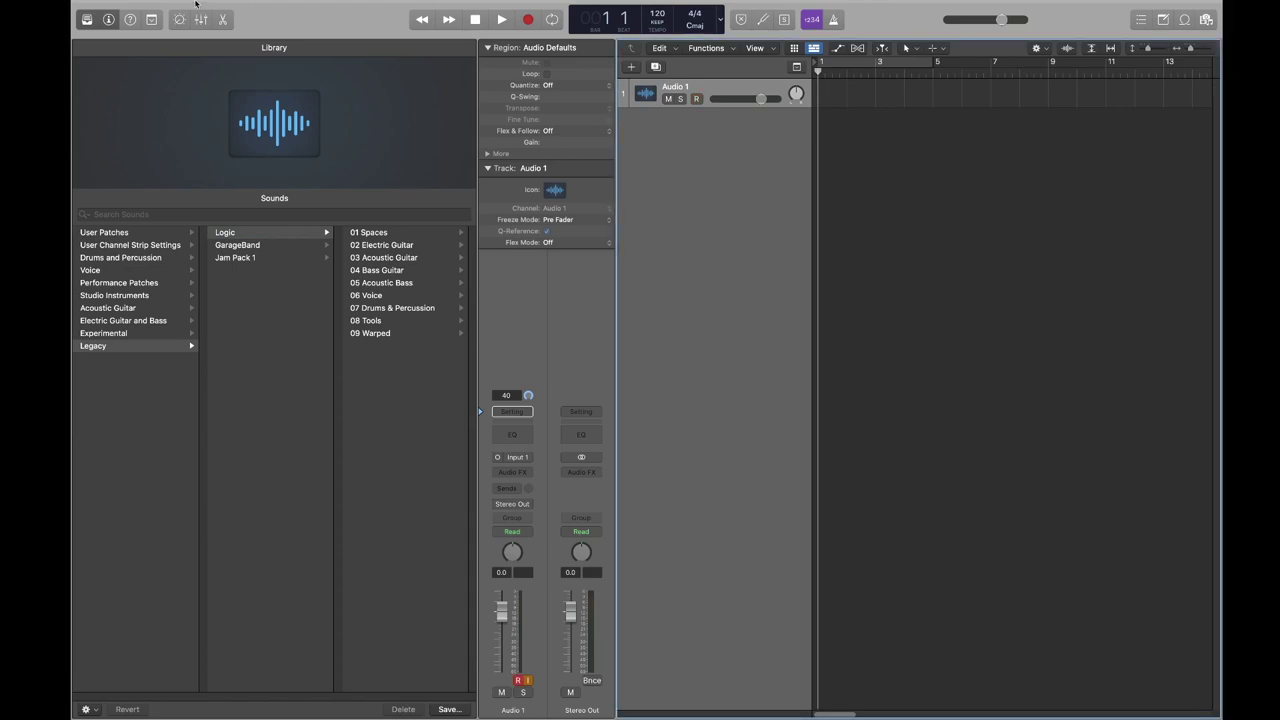
mouse_move(177, 6)
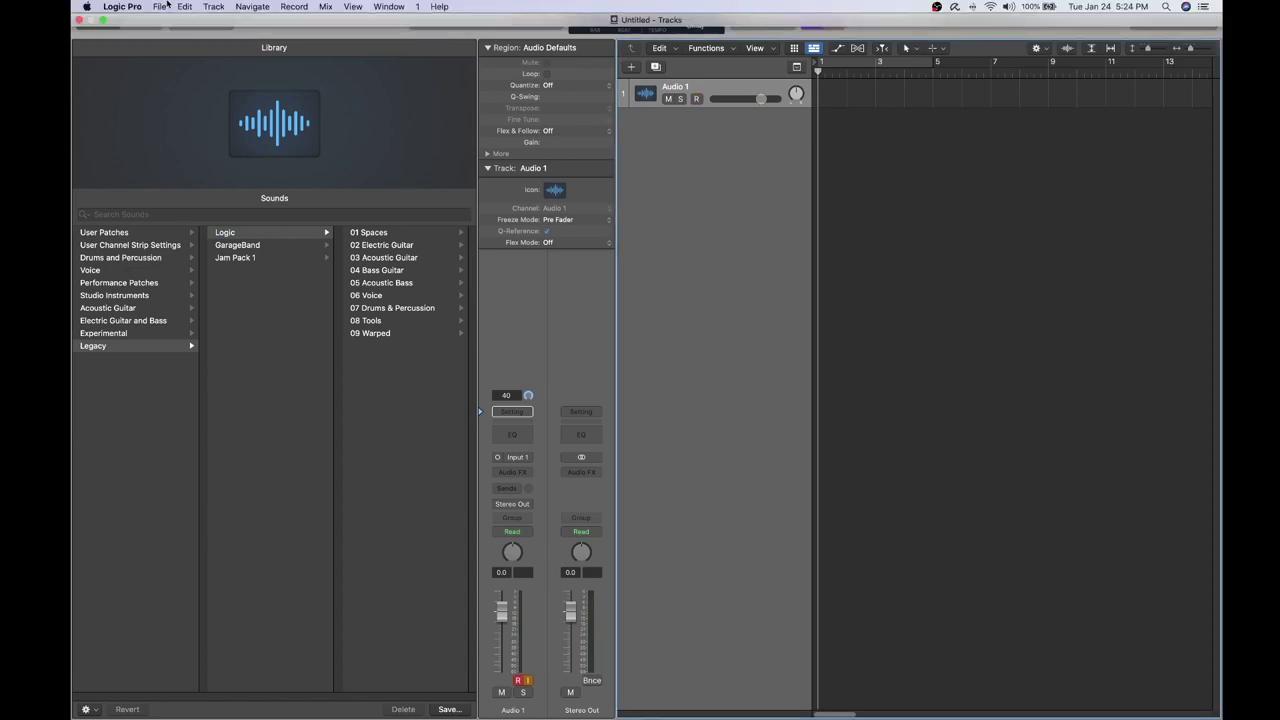
click(163, 6)
click(168, 20)
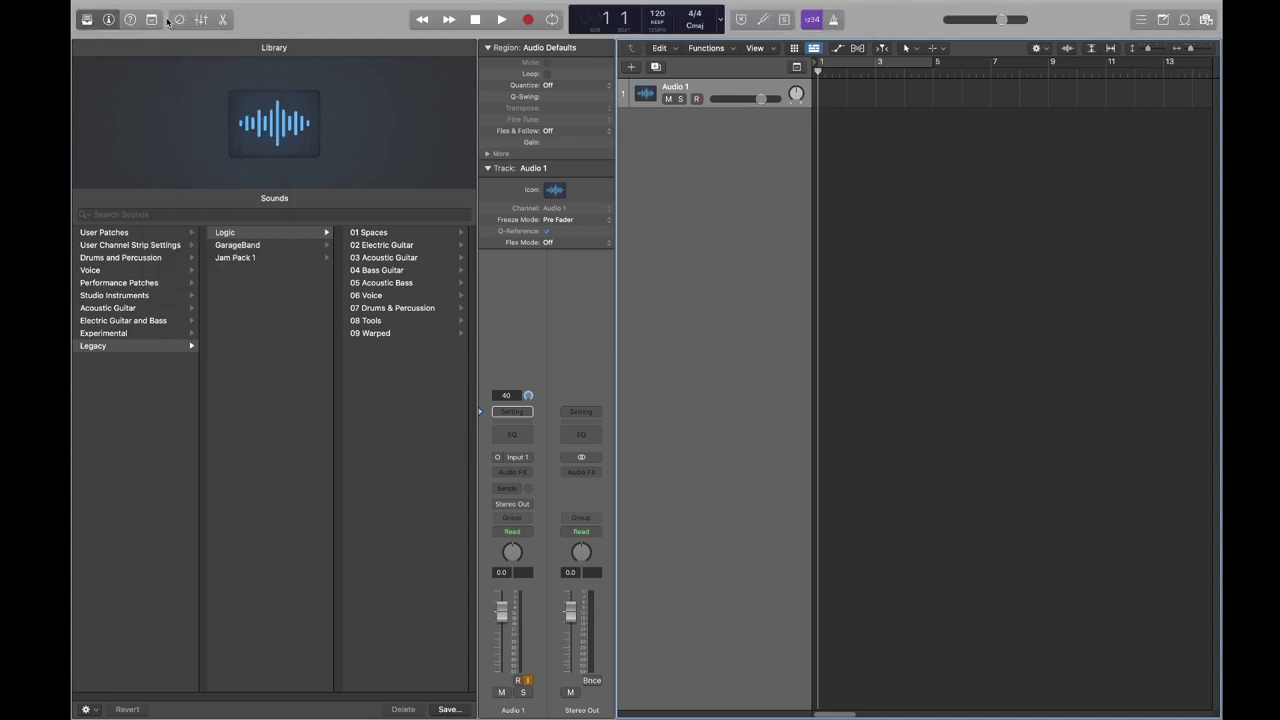
click(746, 236)
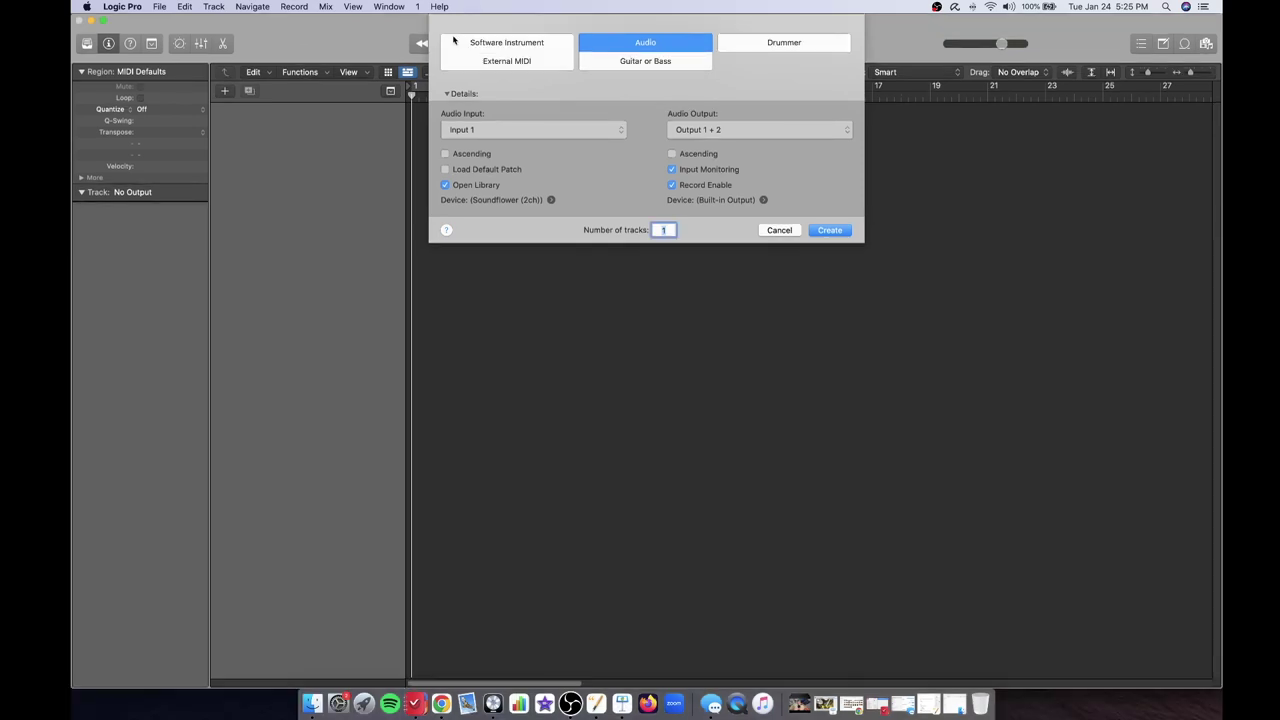
click(498, 47)
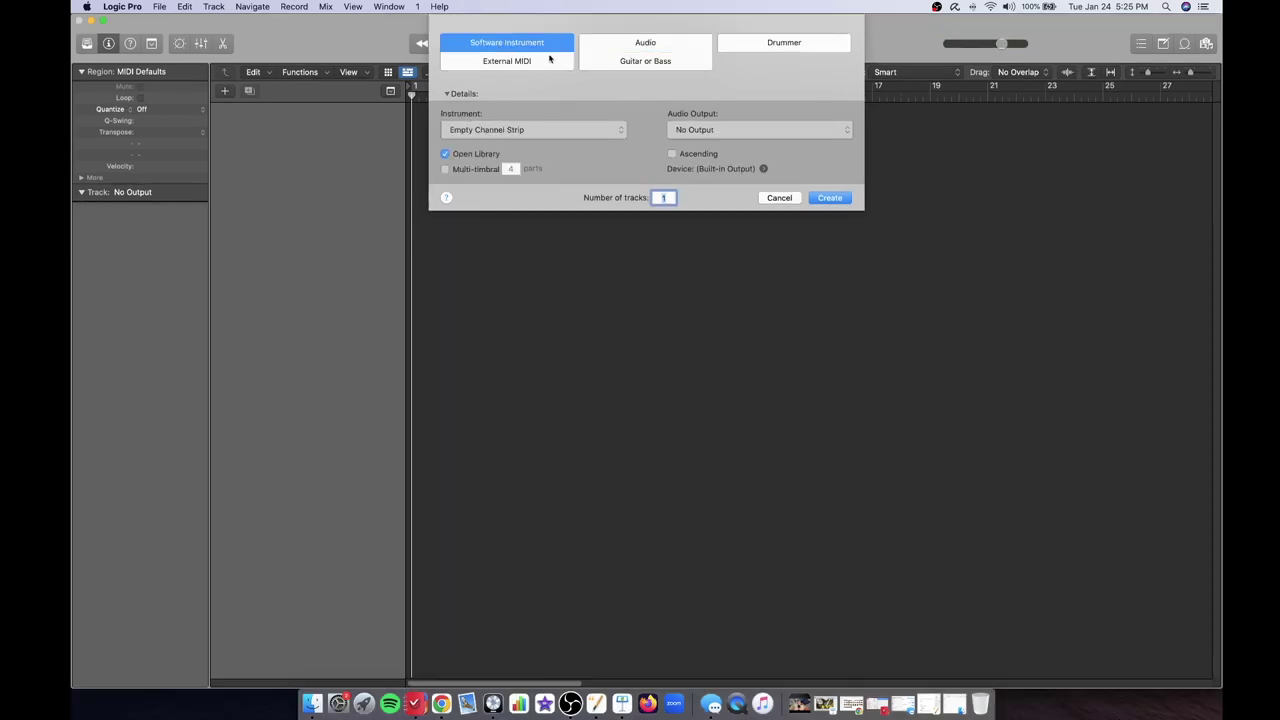
click(828, 198)
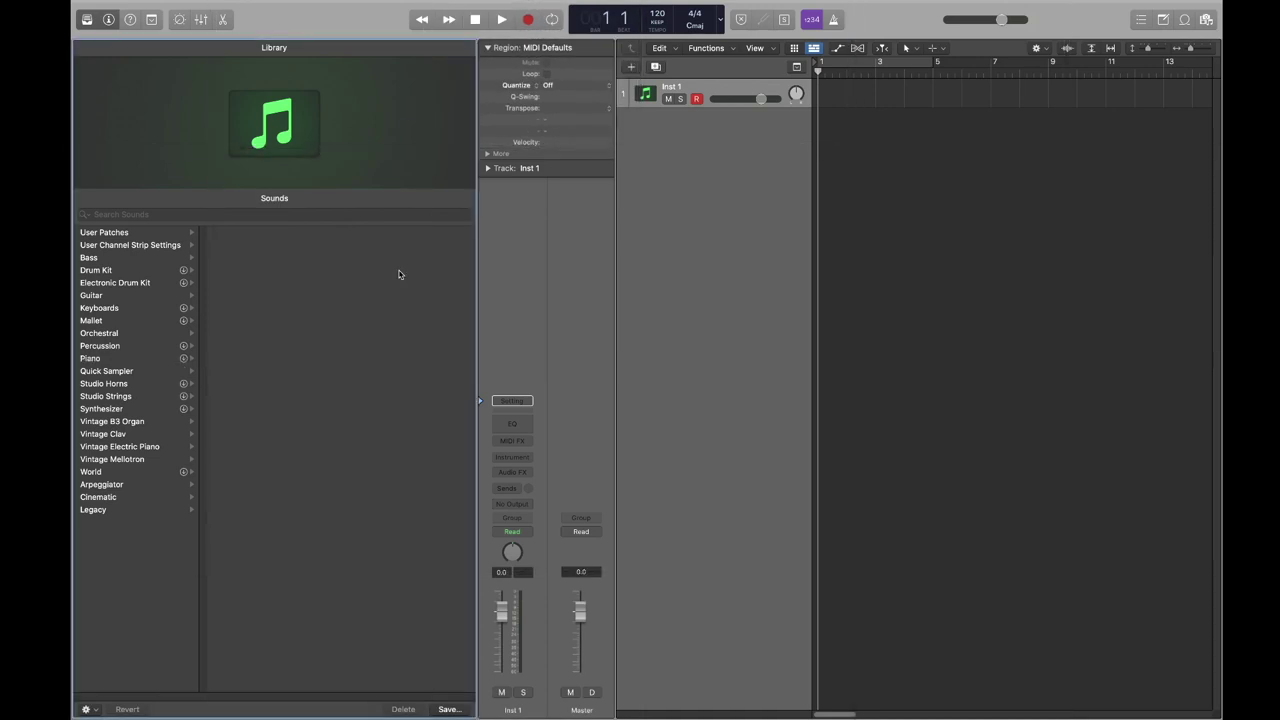
Load the Heavy+ patch from the Drum Kit Producer Kits in the Library onto the instrument track
click(86, 20)
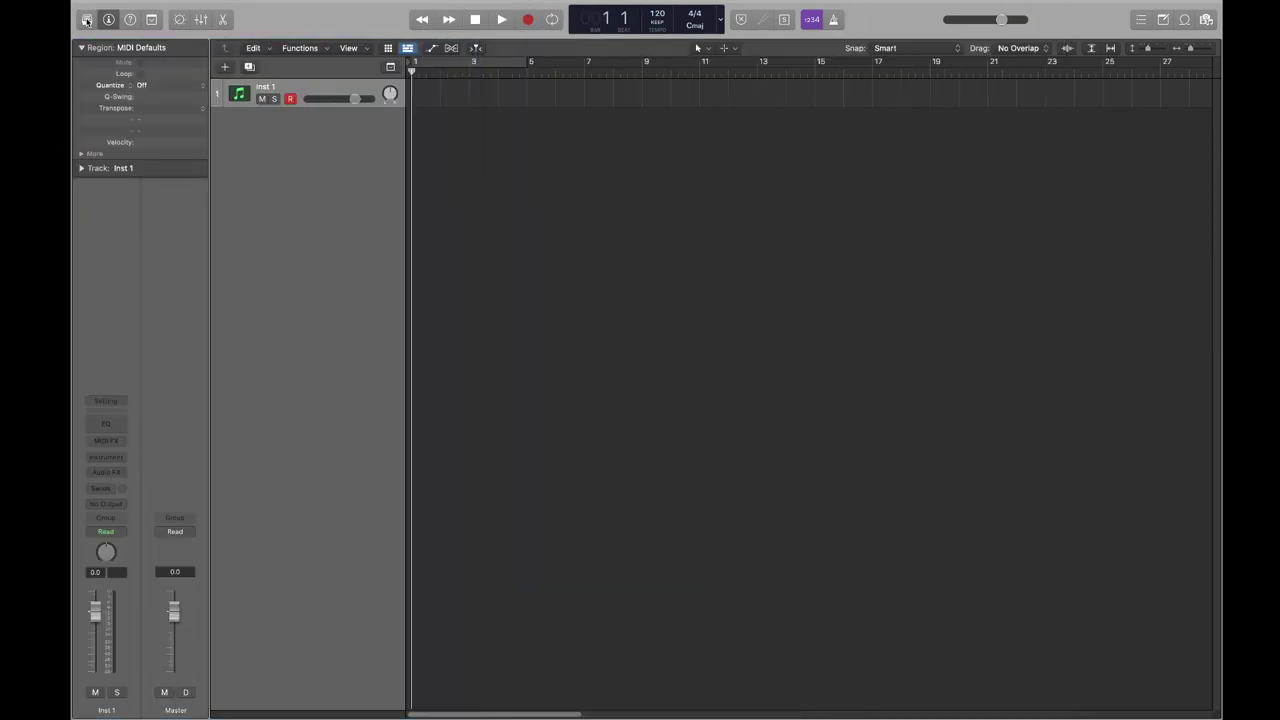
click(86, 20)
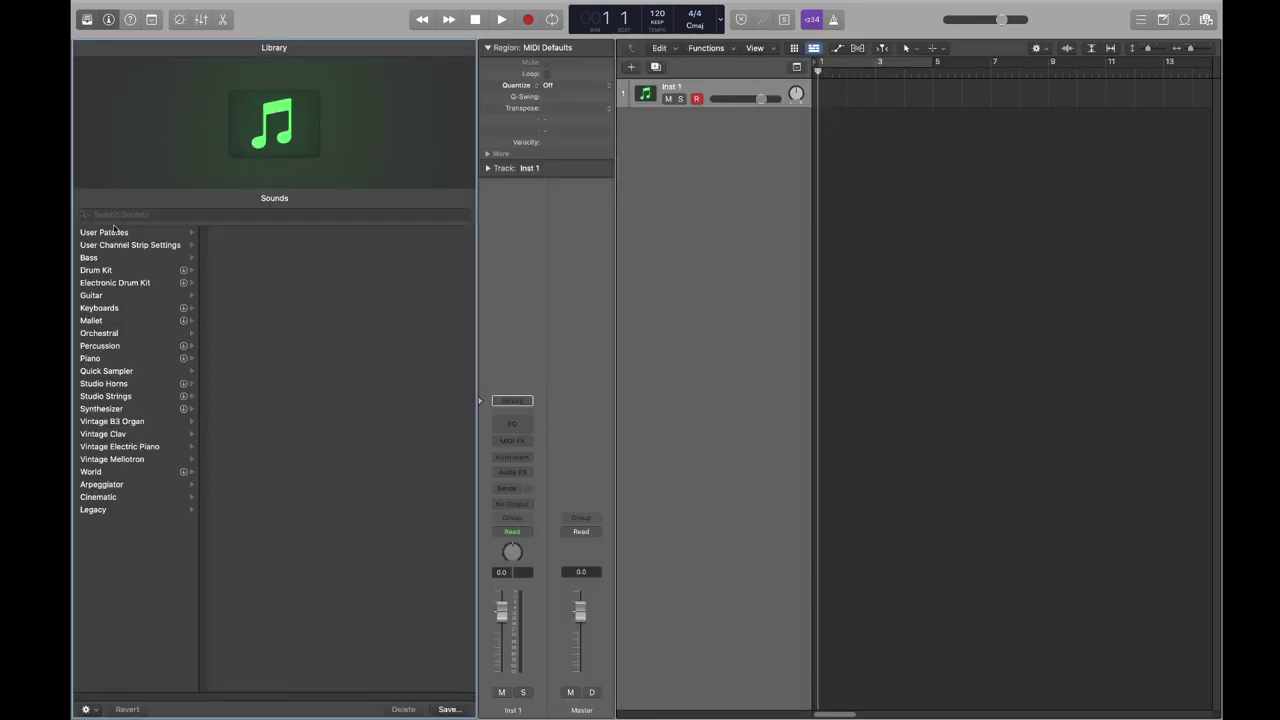
click(103, 272)
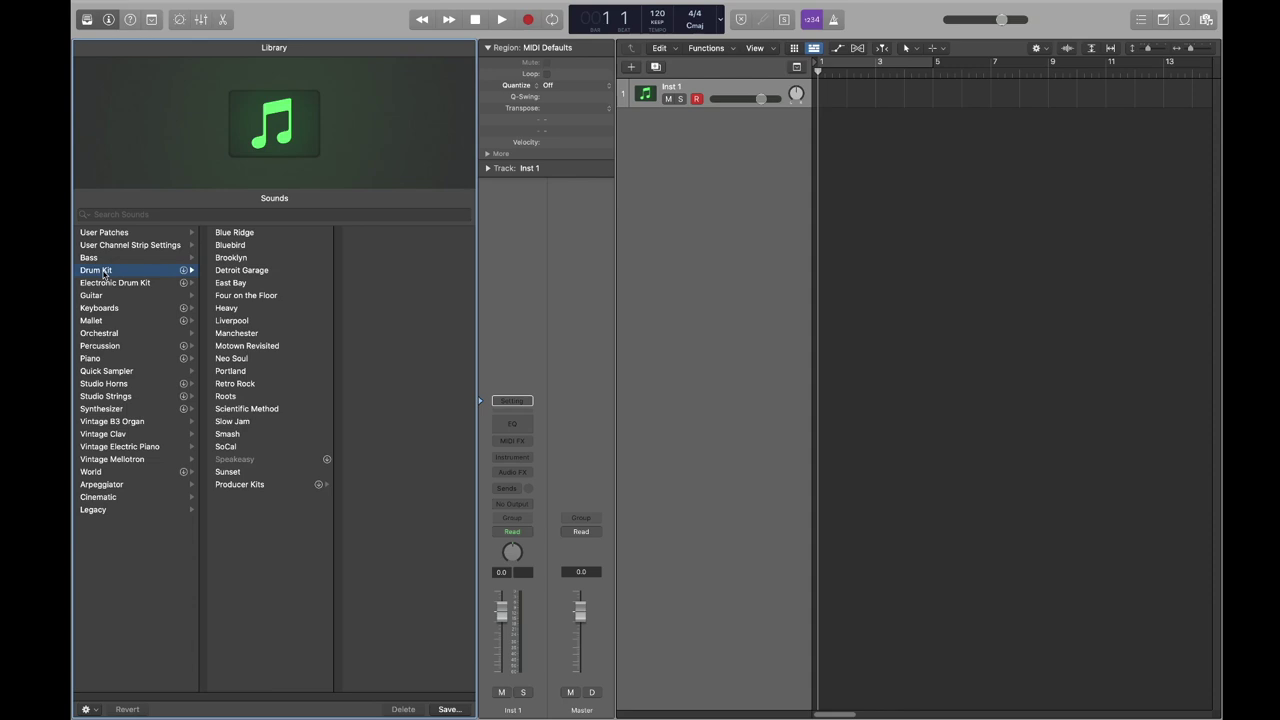
click(251, 486)
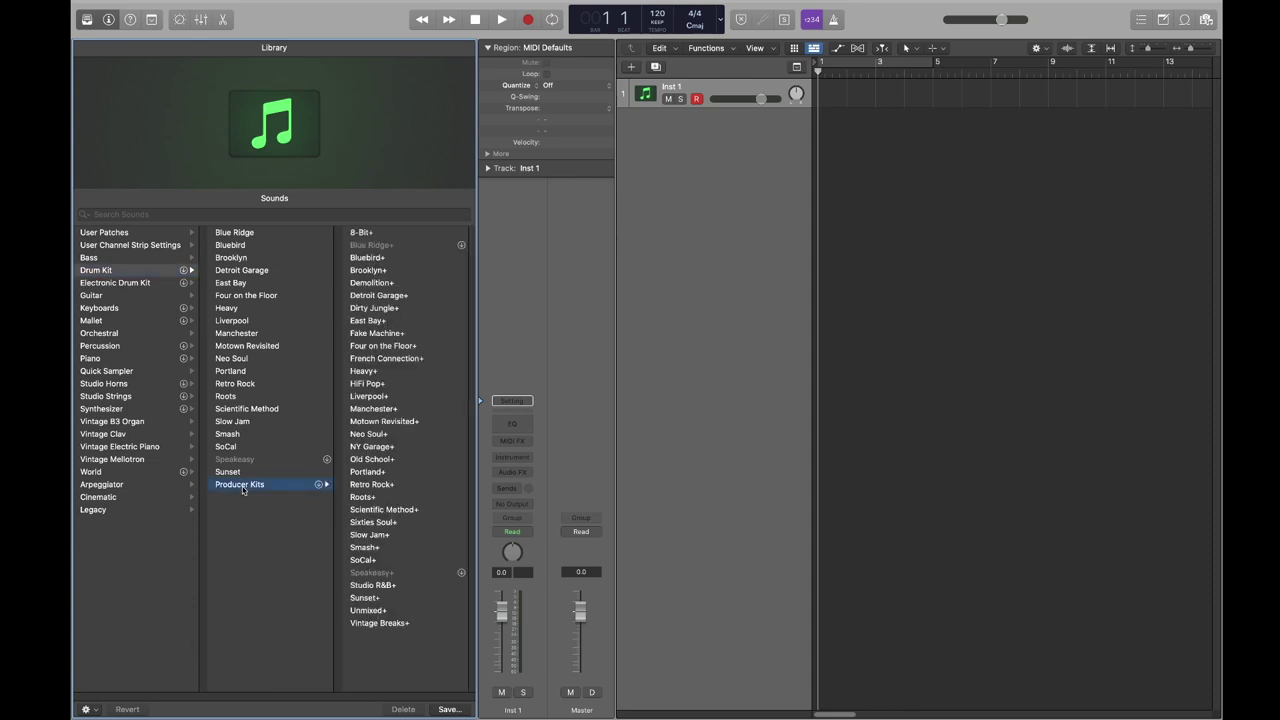
click(374, 374)
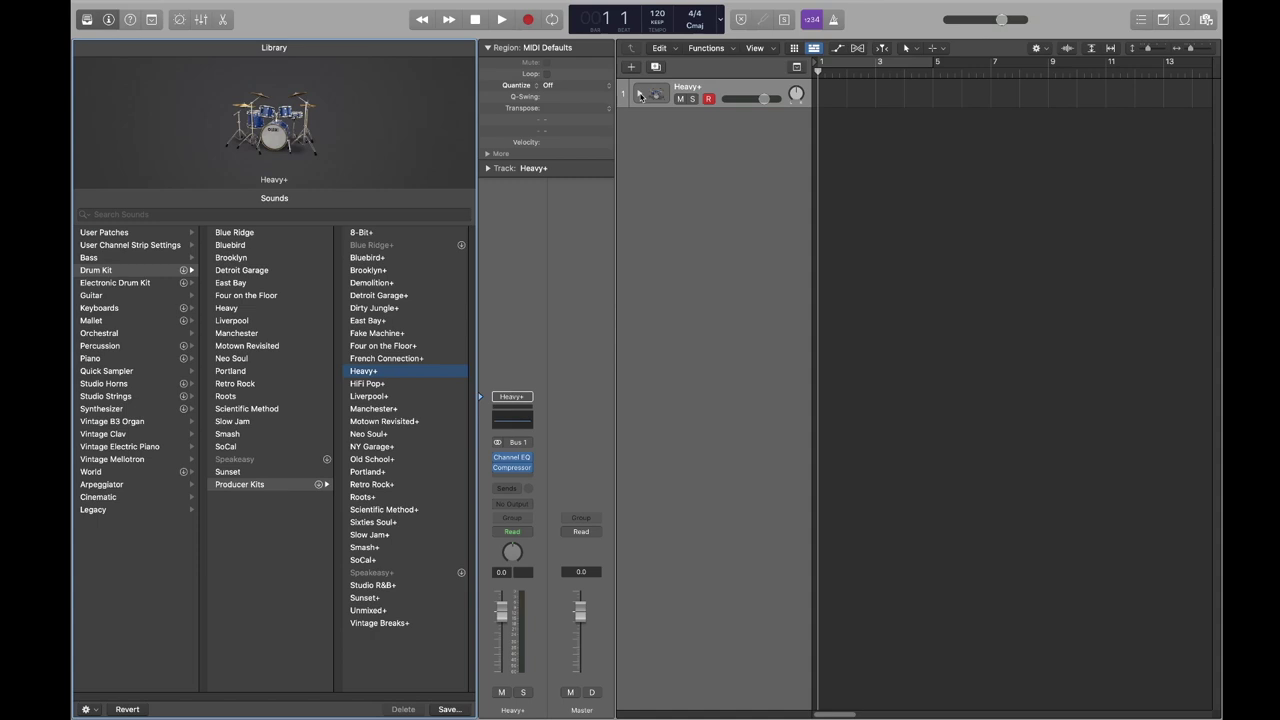
Expand the Heavy+ track stack to show its individual drum channels and route its output to Stereo Output
click(641, 95)
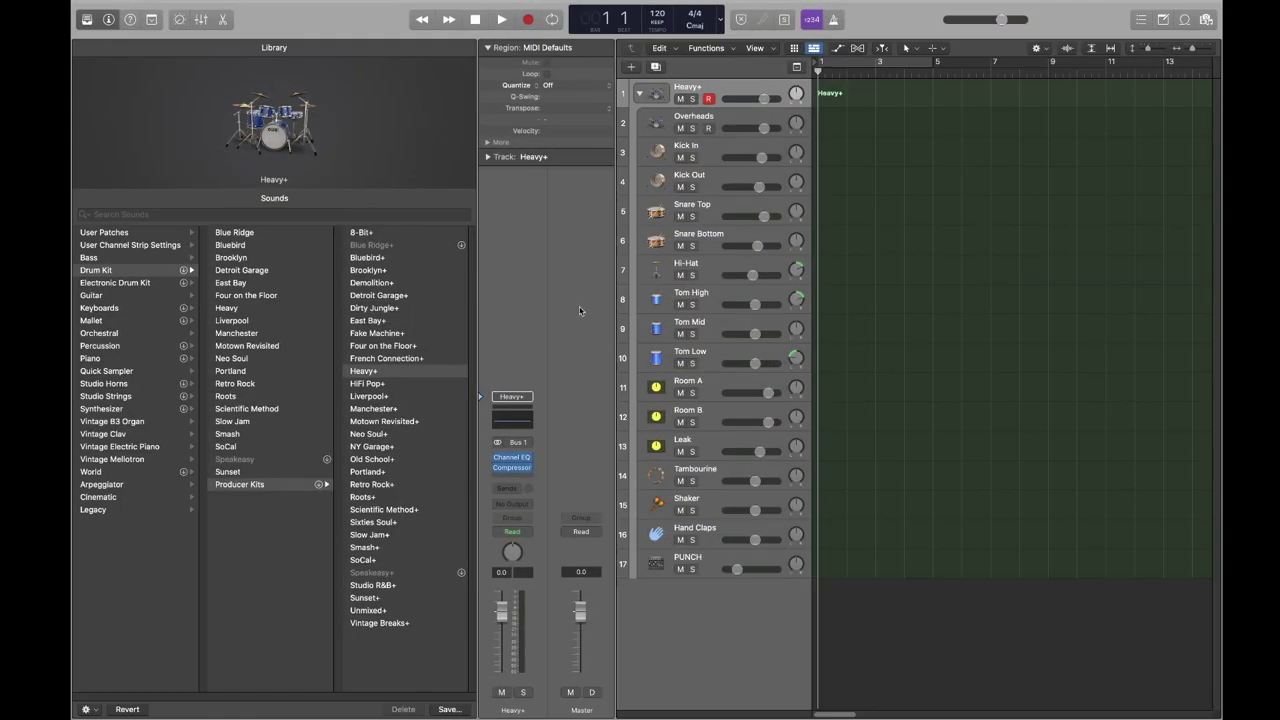
click(881, 313)
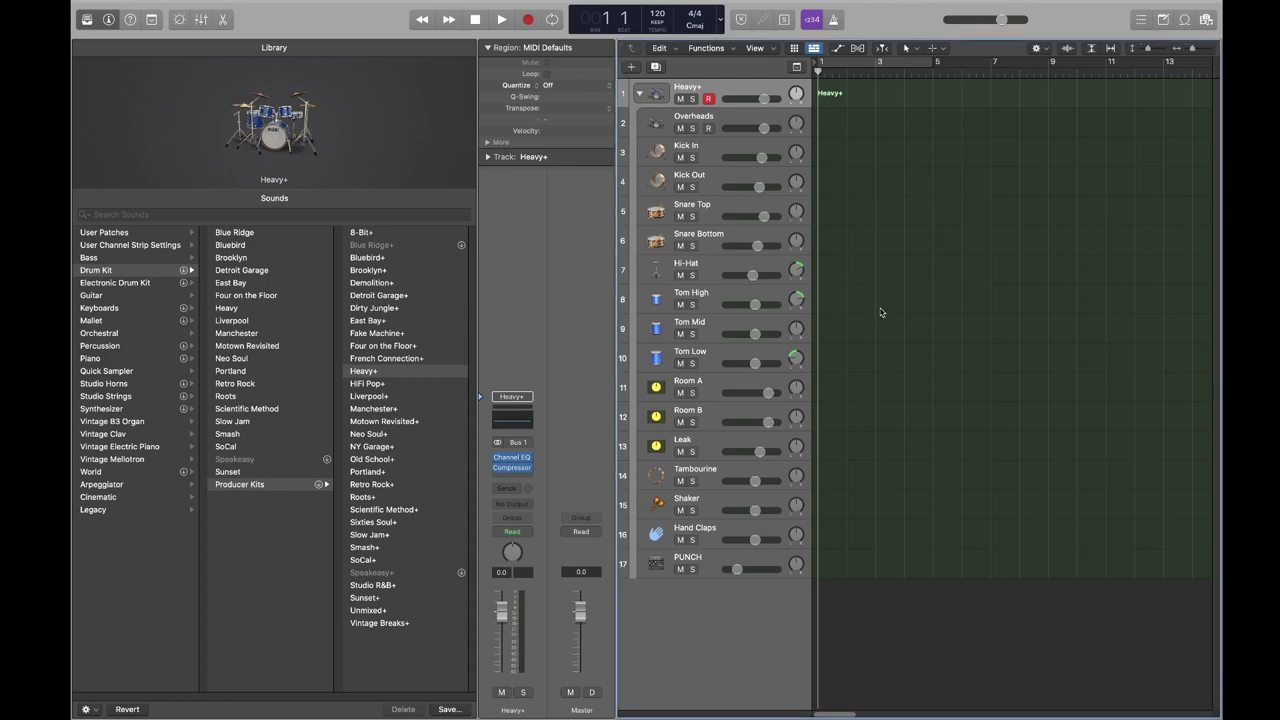
click(516, 506)
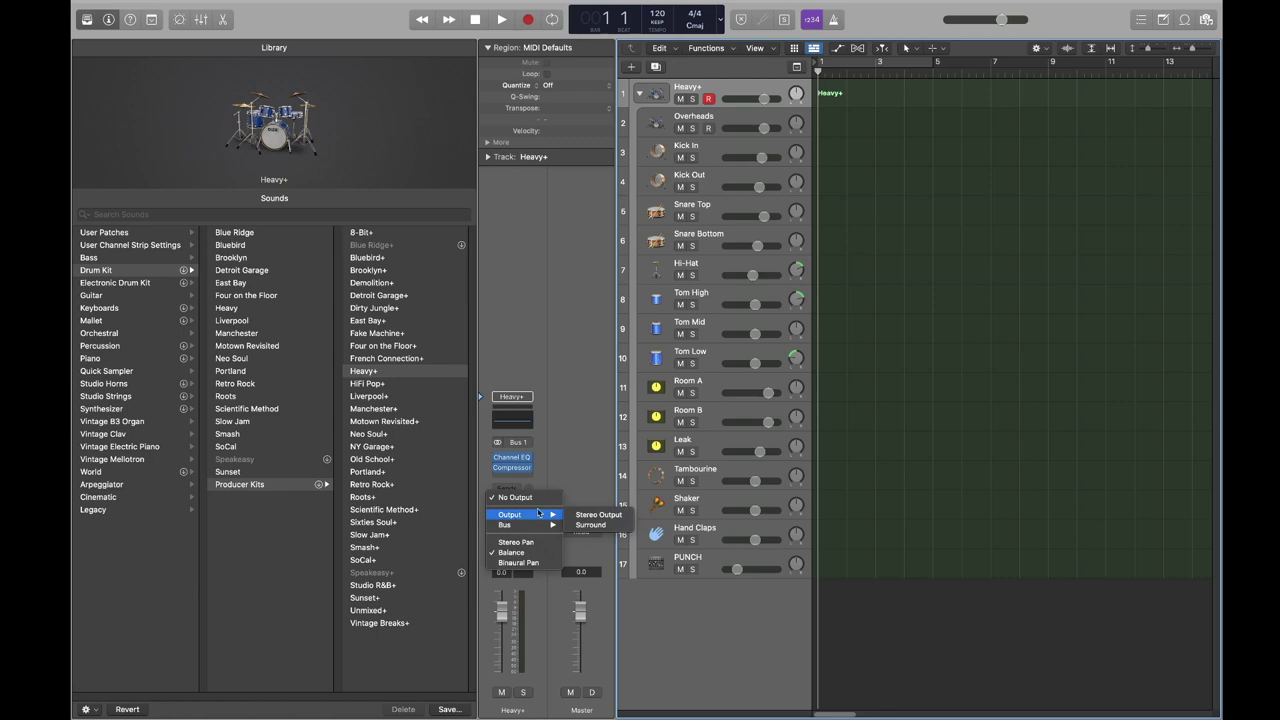
mouse_move(538, 518)
click(598, 515)
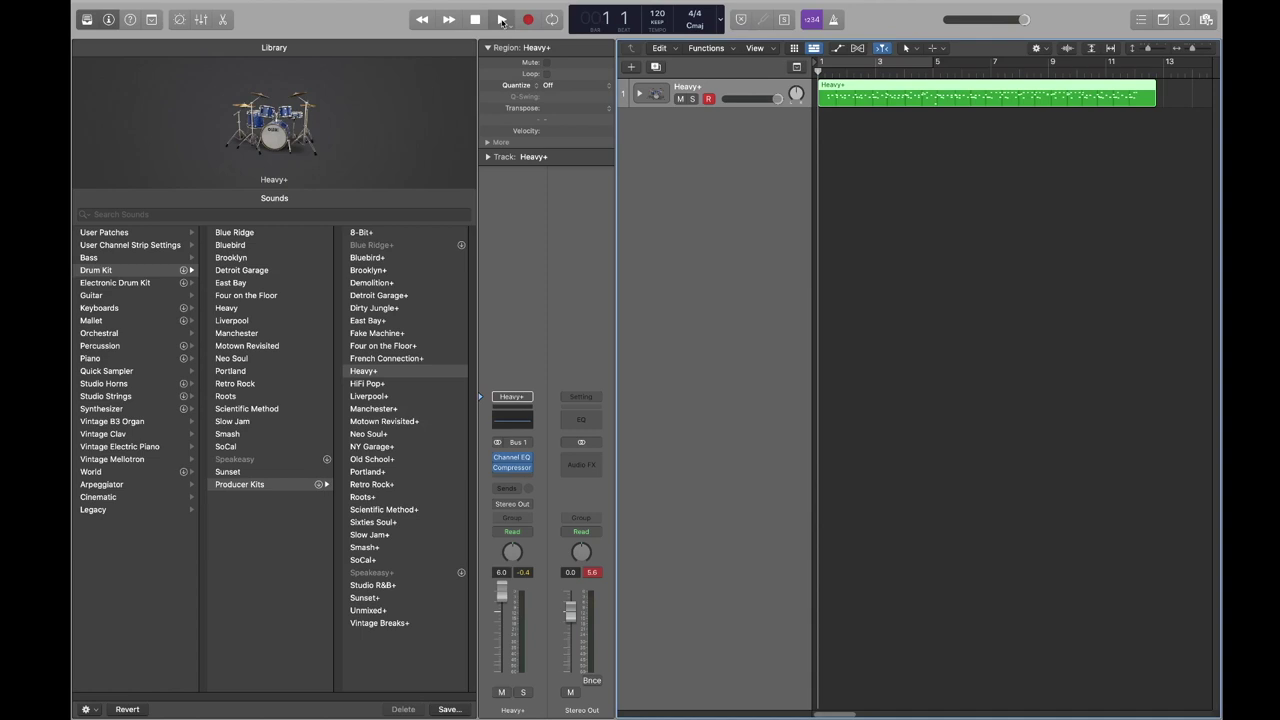
Play back the Heavy+ drum region from the start of the project
click(502, 21)
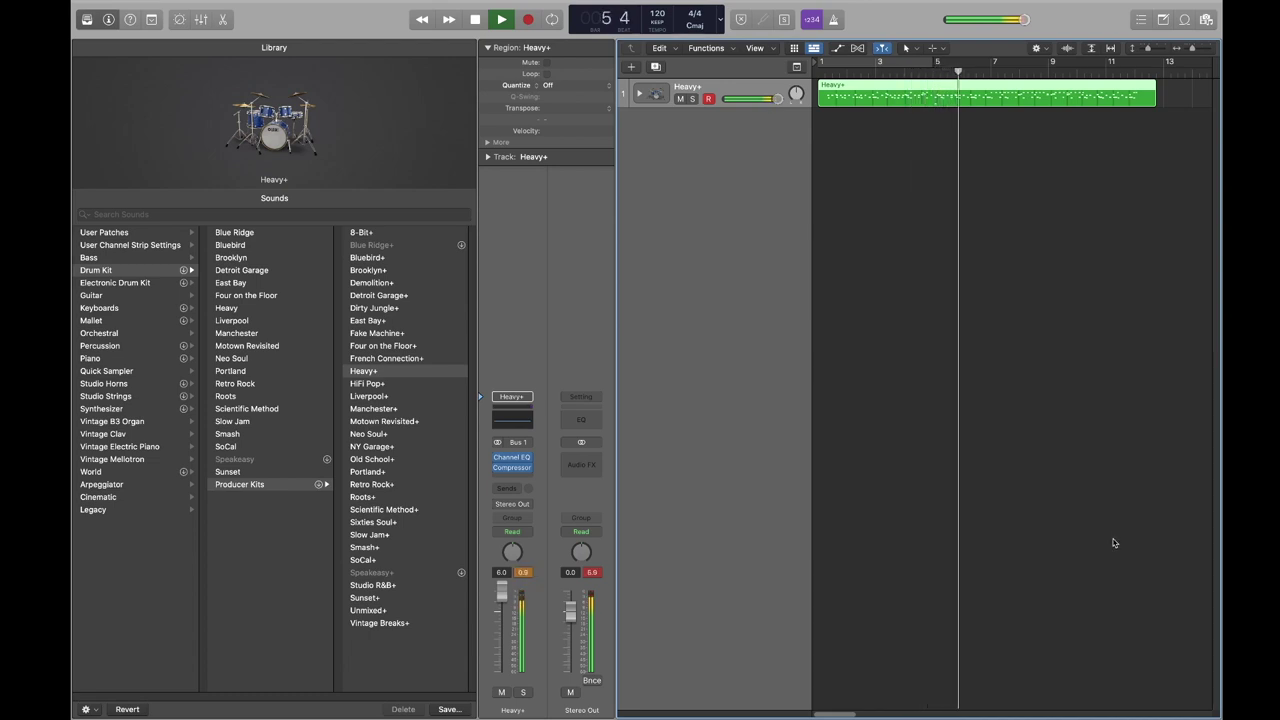
mouse_move(1100, 718)
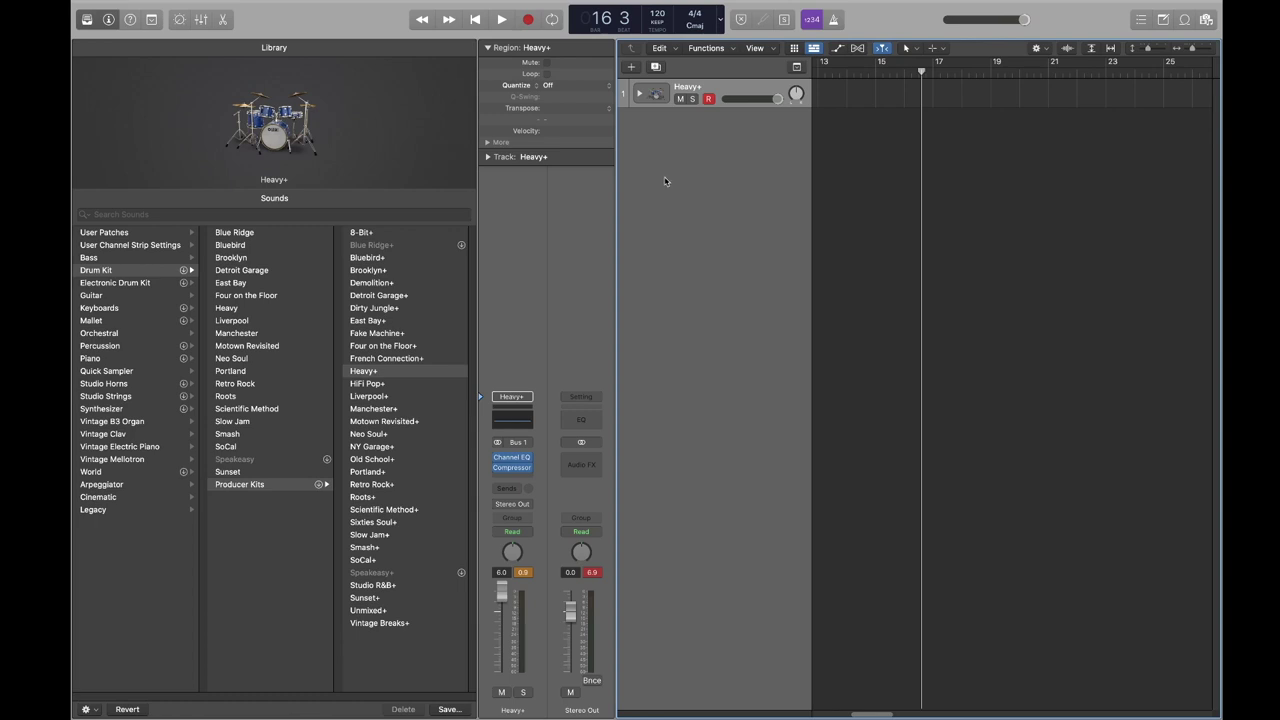
Expand Heavy+ and rebalance its channels during playback: raise Hi-Hat, Overheads, Tom Mid and Snare Top, set Tom High to +0.5 dB, lower Kick In
click(638, 96)
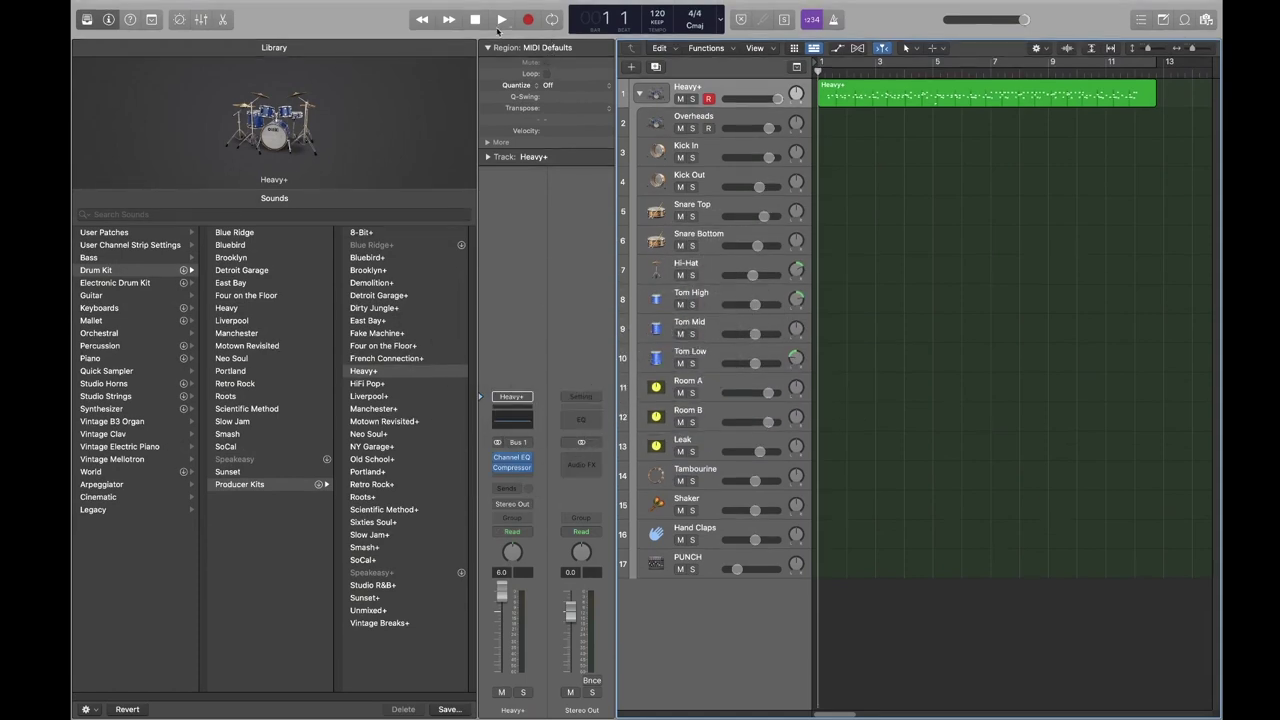
click(500, 22)
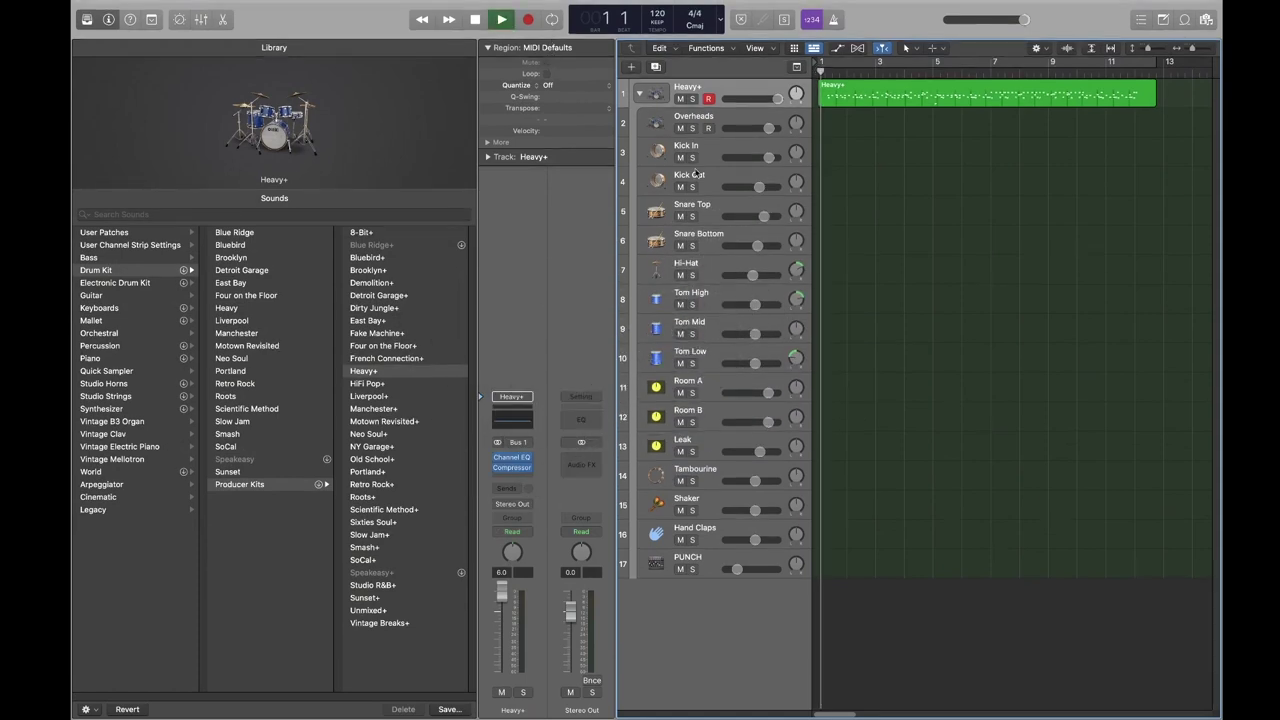
drag(752, 275, 760, 275)
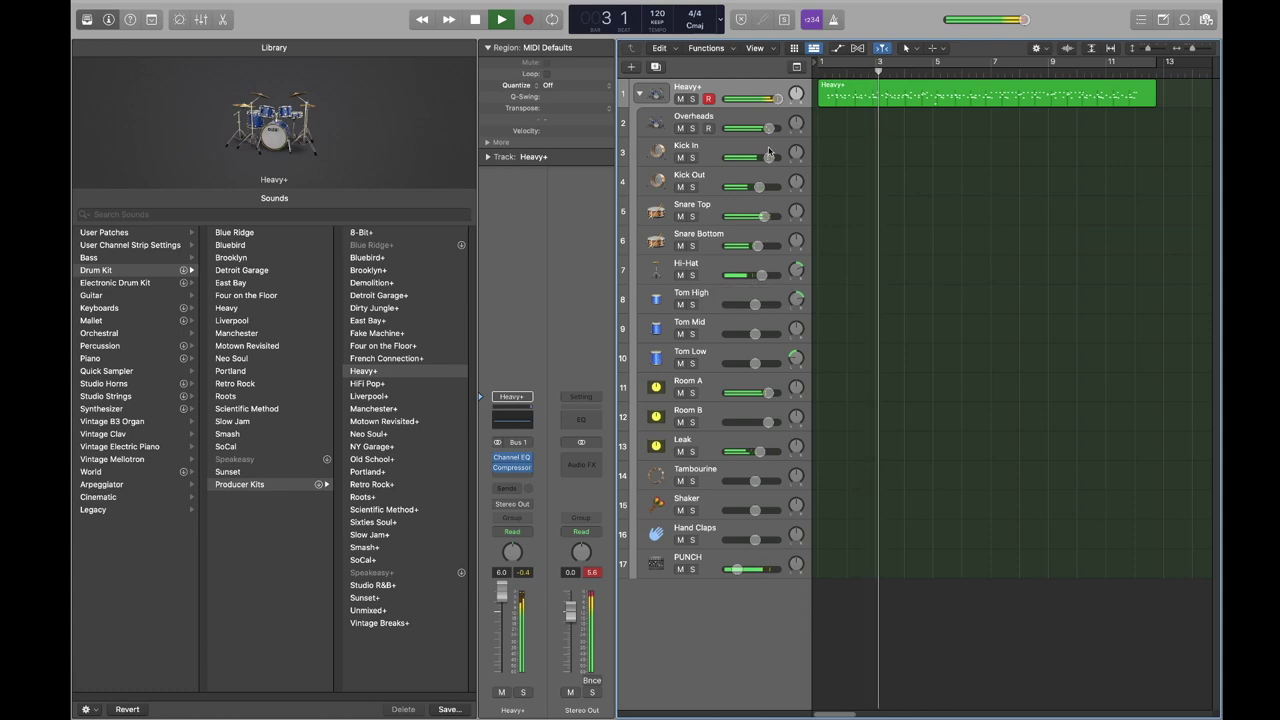
drag(768, 128, 752, 157)
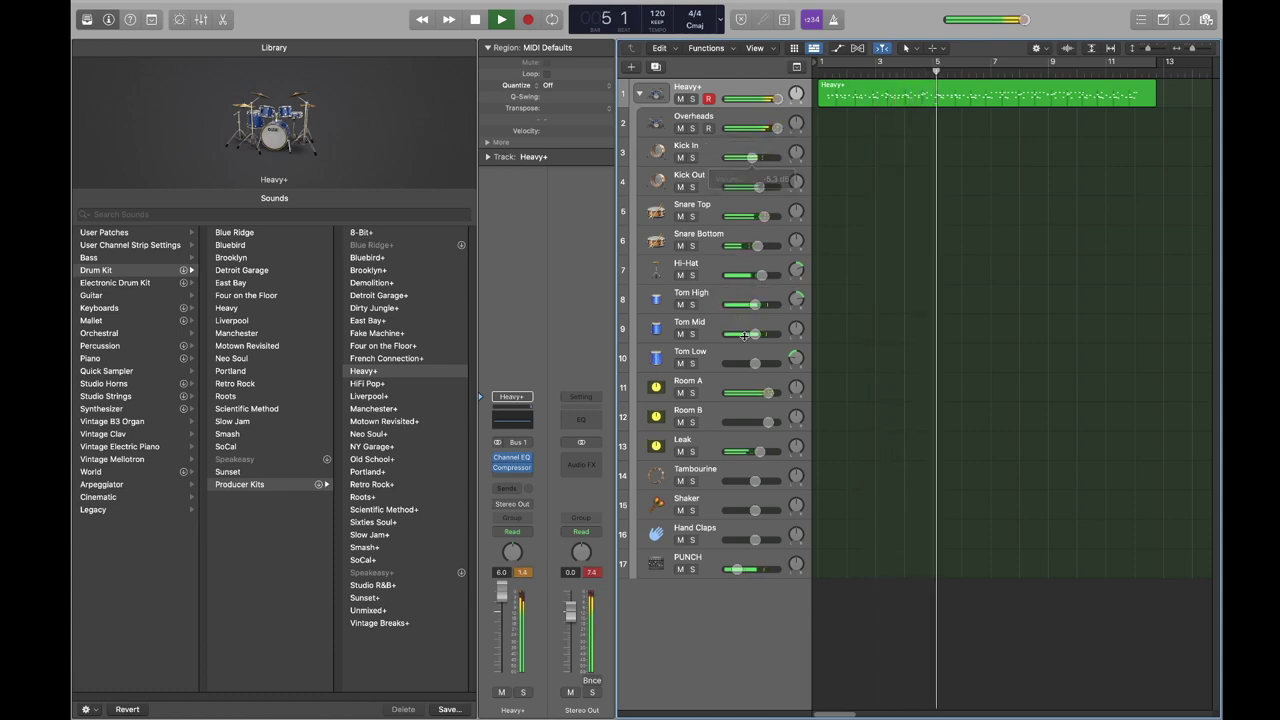
drag(757, 330, 764, 305)
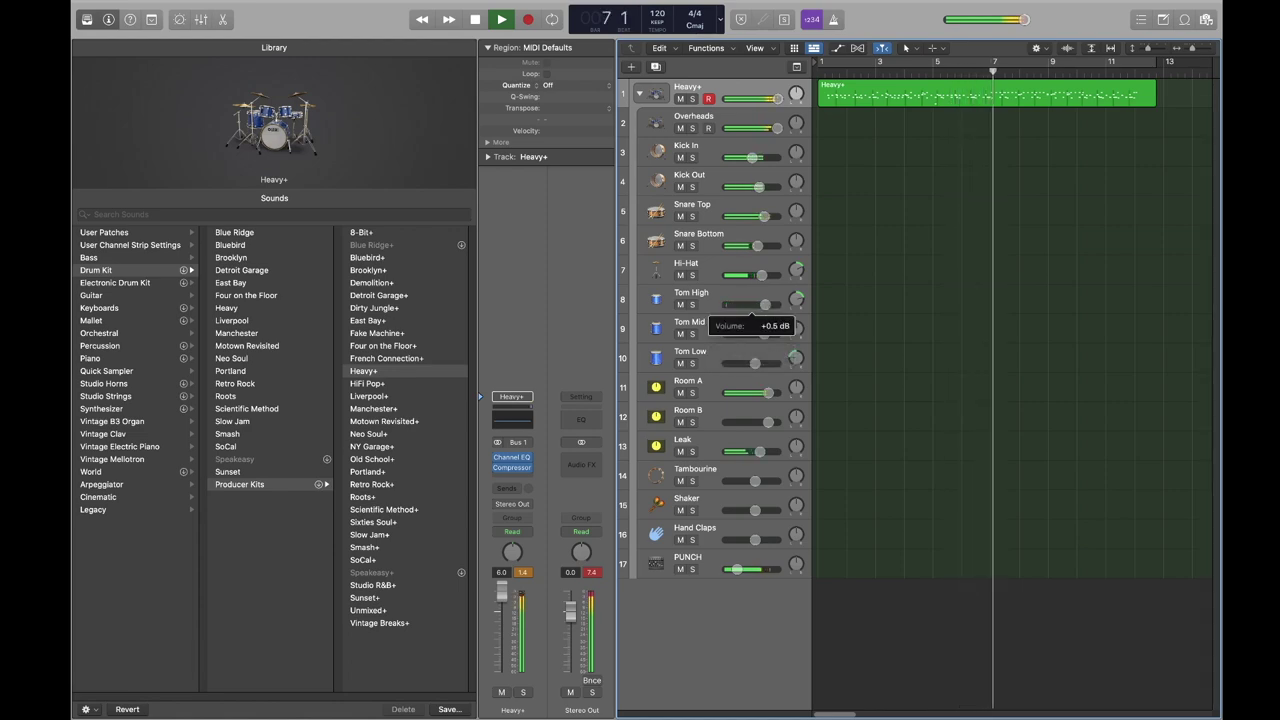
drag(767, 217, 771, 217)
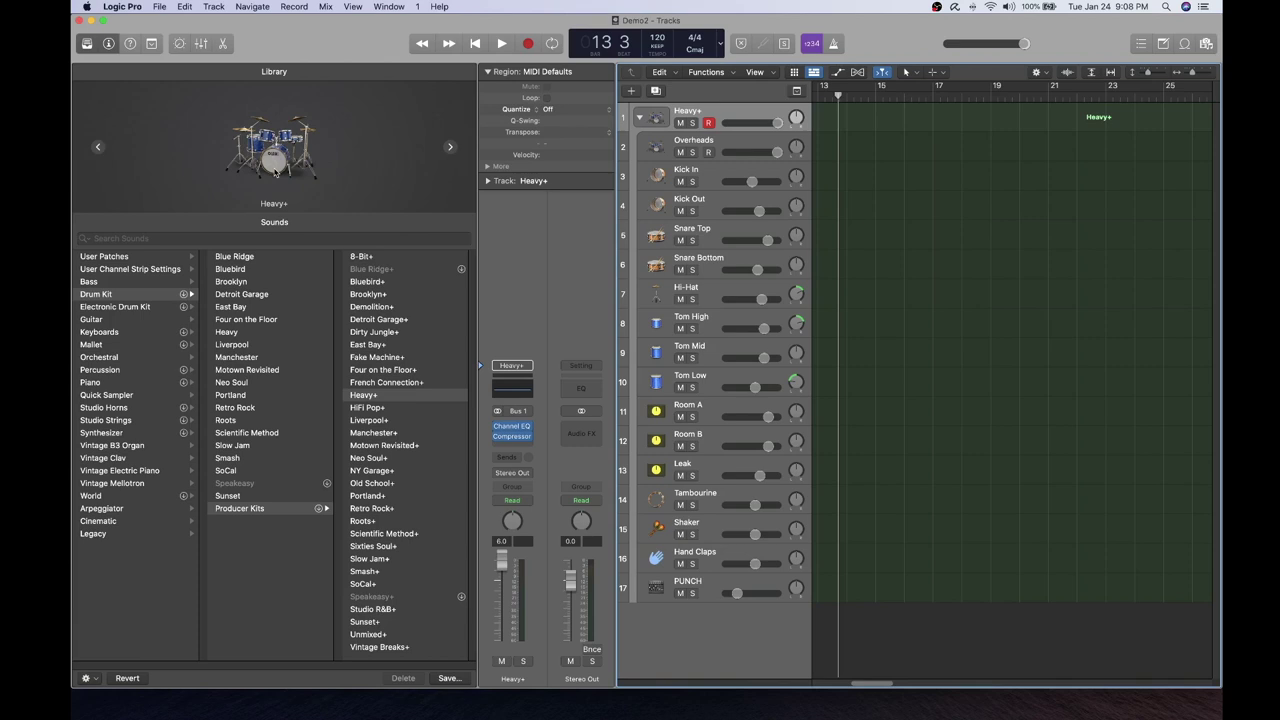
Show the Smart Controls for the Heavy+ track and enlarge their pane
click(177, 44)
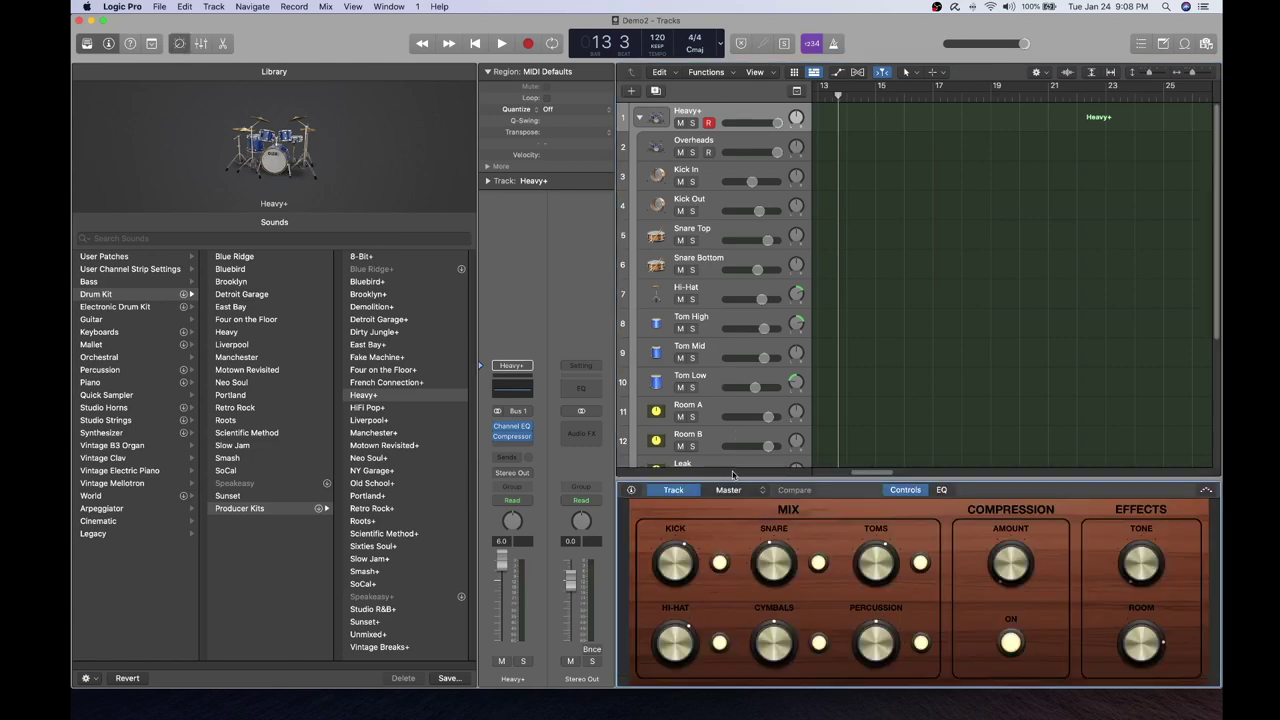
drag(732, 480, 732, 468)
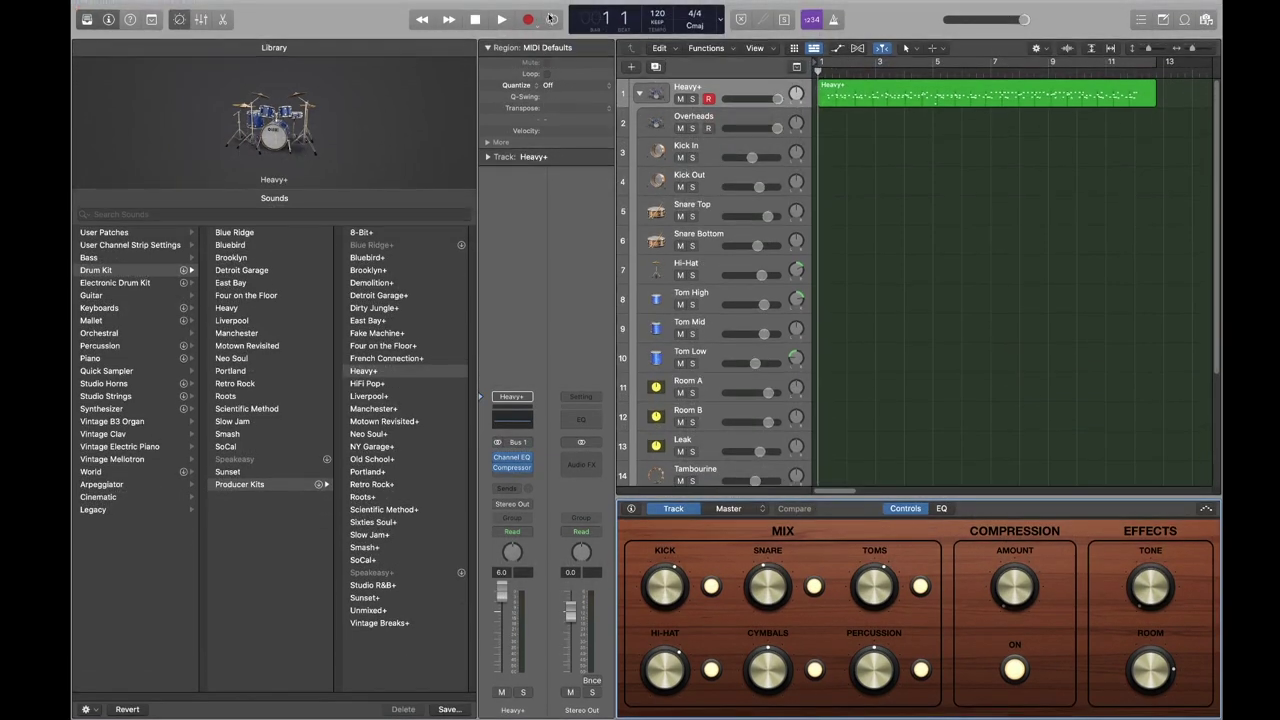
Turn on cycle mode over the drum region, start playback and set the Smart Controls Snare level to +2 dB
click(551, 19)
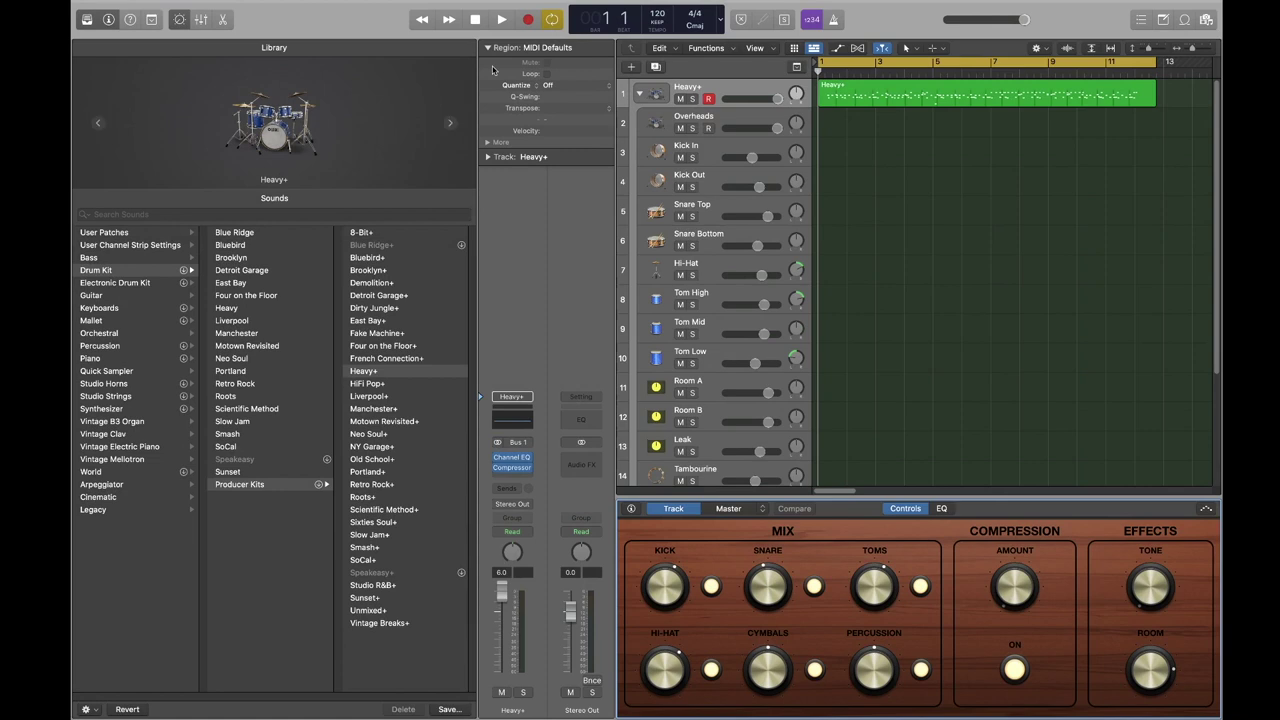
key(space)
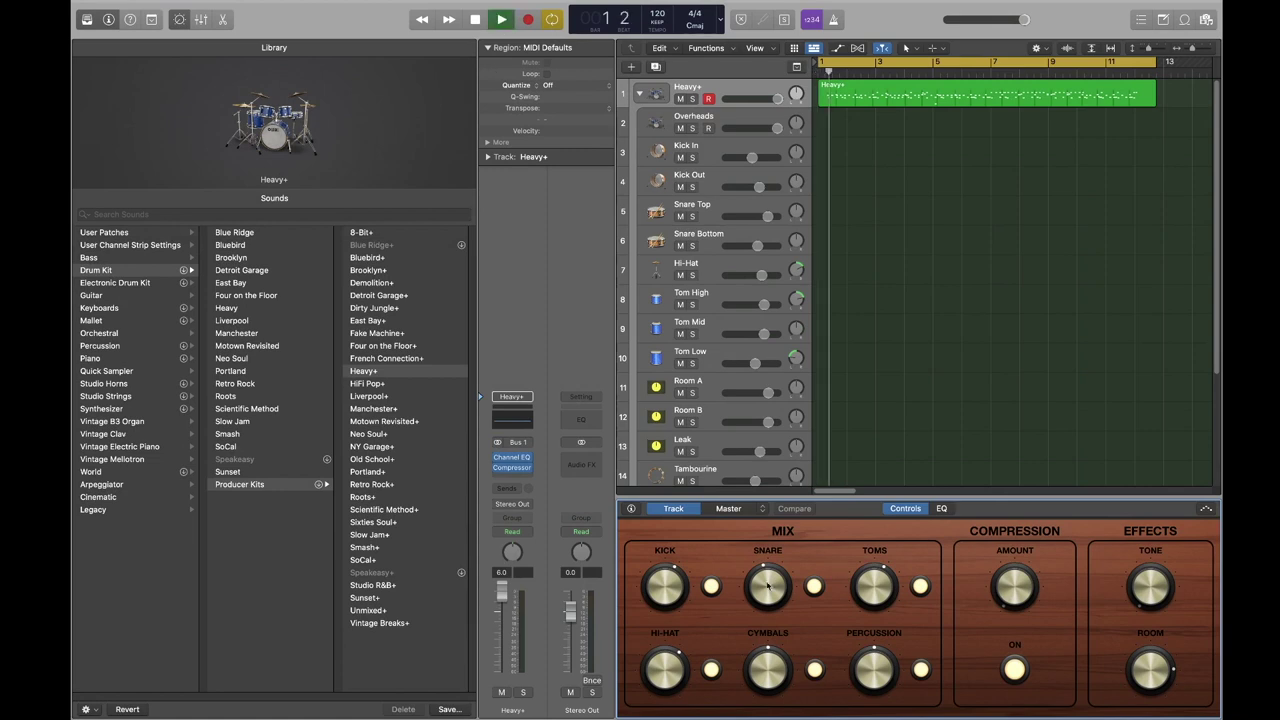
drag(763, 570, 798, 587)
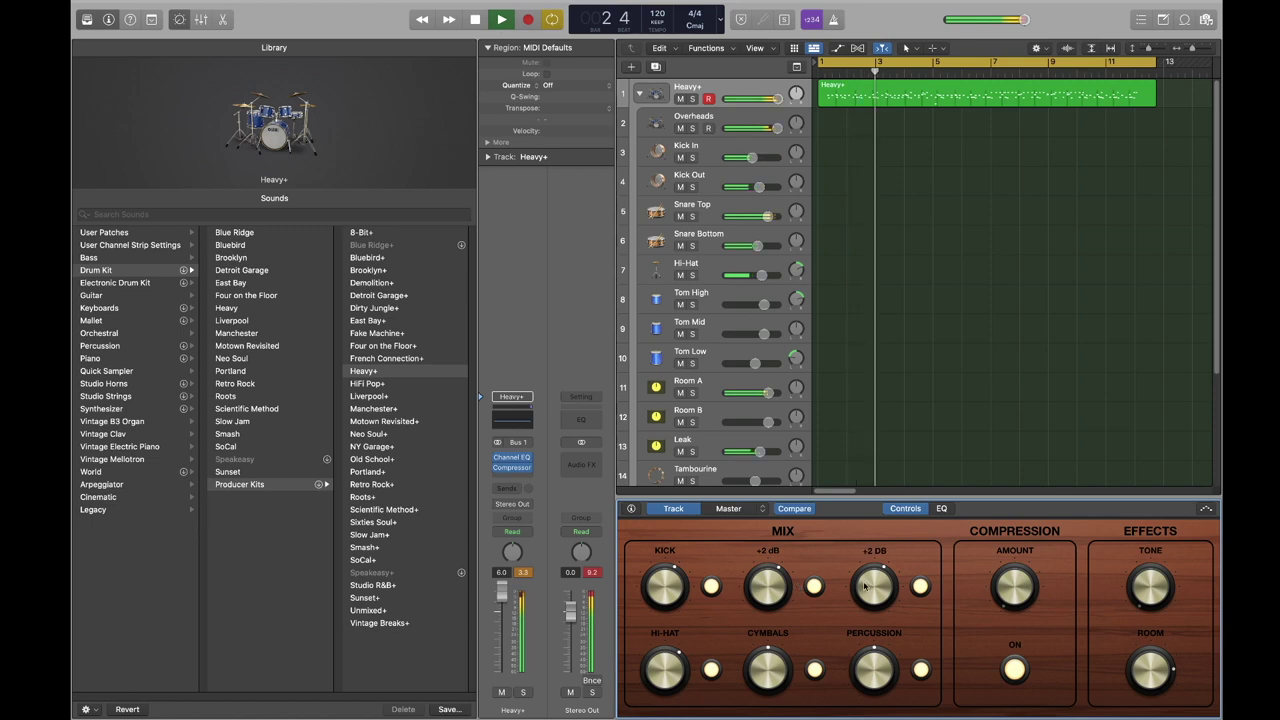
Set the Smart Controls Toms level to +4 dB, compression Amount to 15% and Tone to 19%, then hide Smart Controls and stop playback
drag(865, 586, 868, 572)
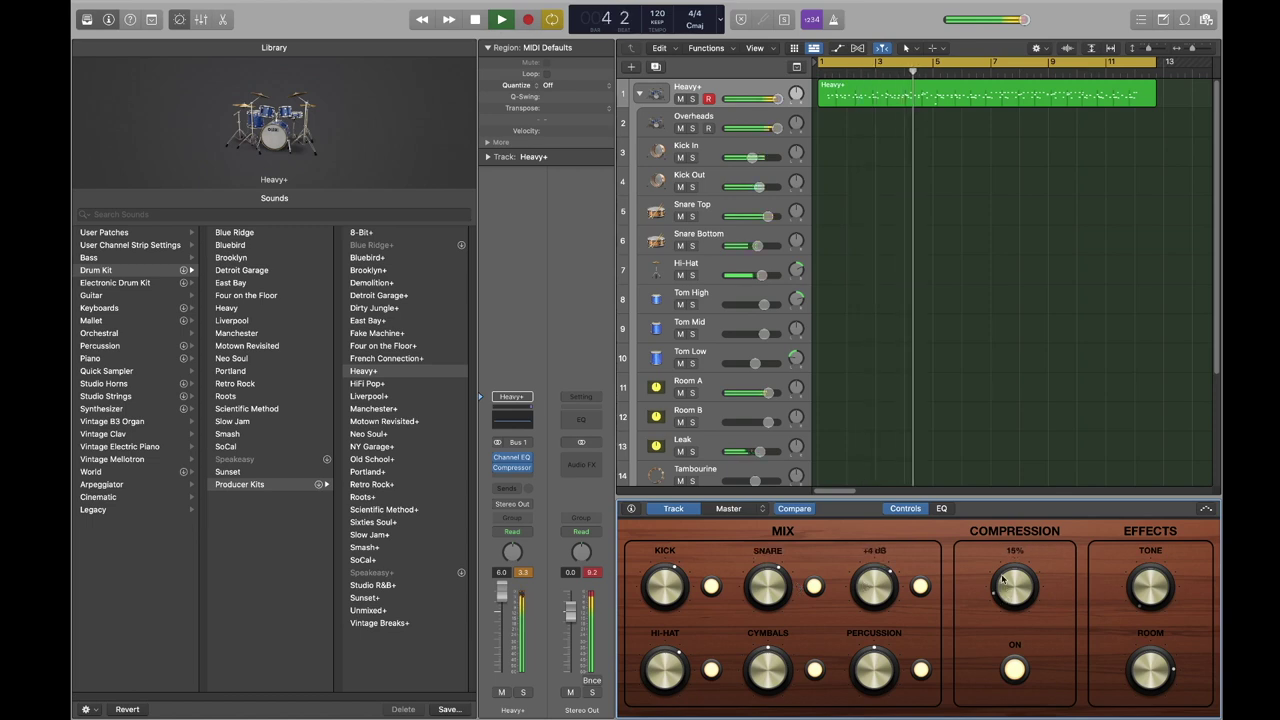
drag(1002, 580, 1002, 583)
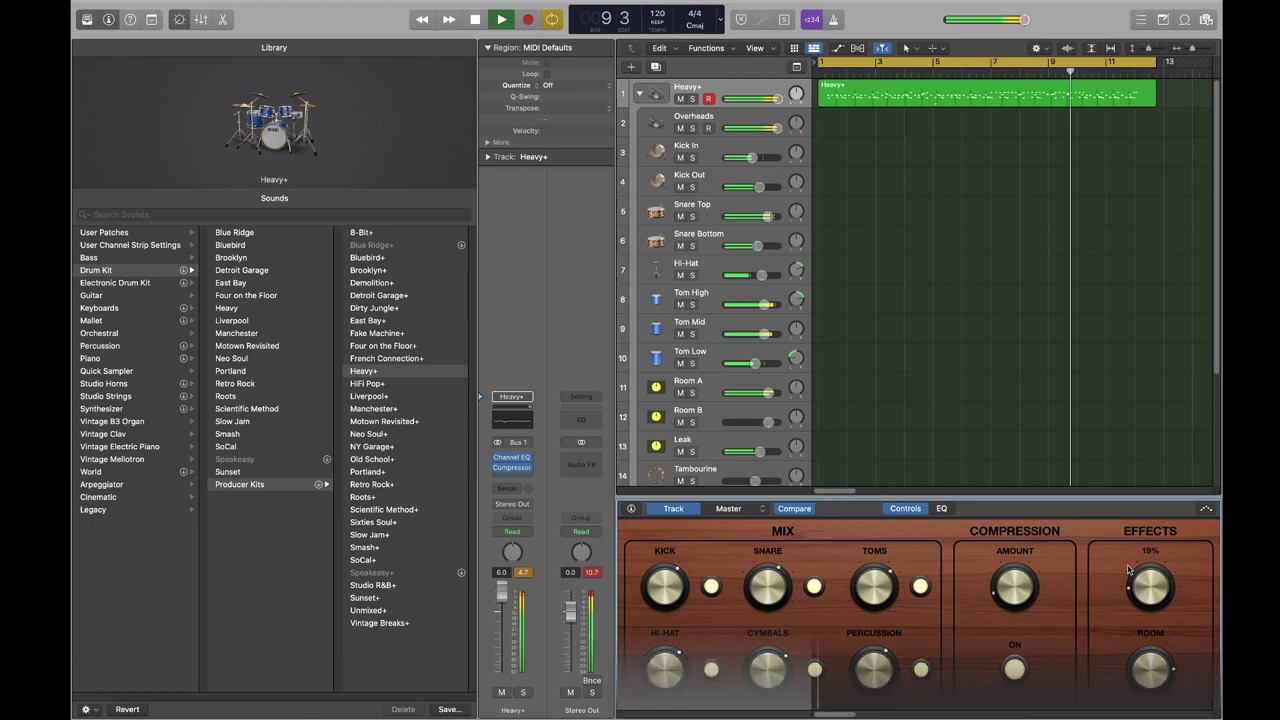
key(b)
key(space)
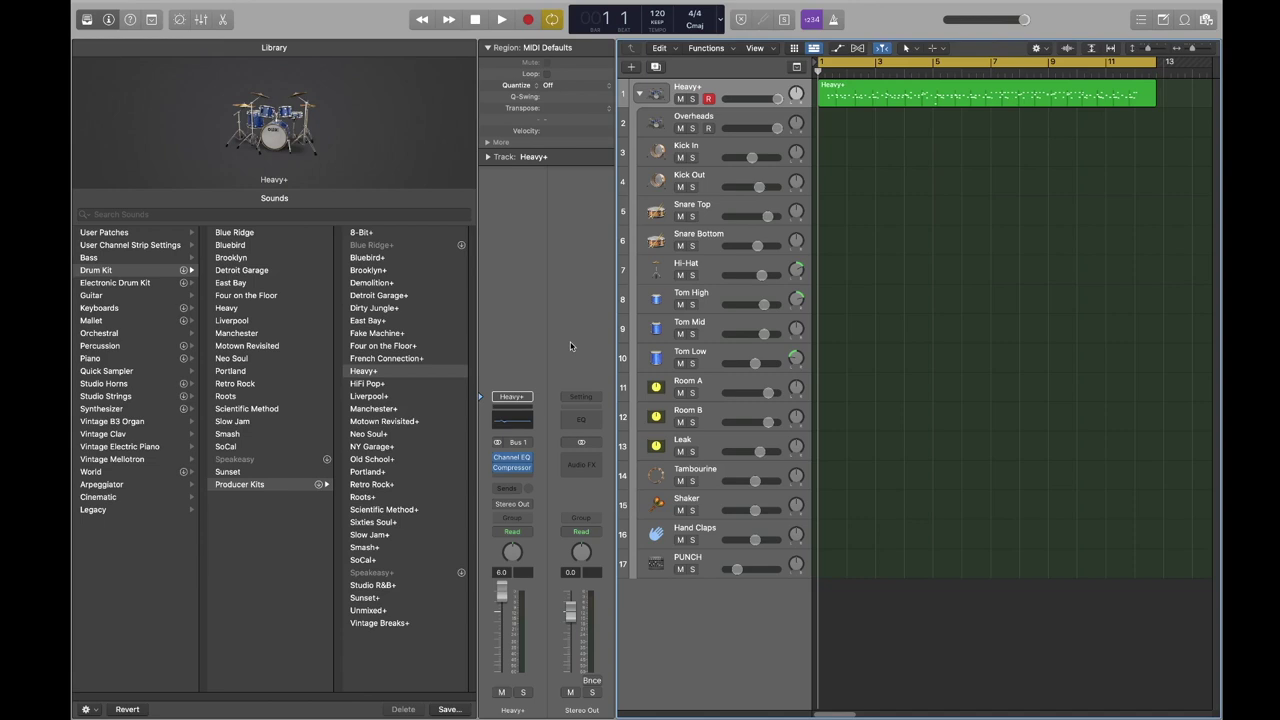
Insert a stereo Multipressor after the Compressor on the Heavy+ channel strip and move its window clear of the transport controls
click(109, 20)
click(109, 20)
click(521, 476)
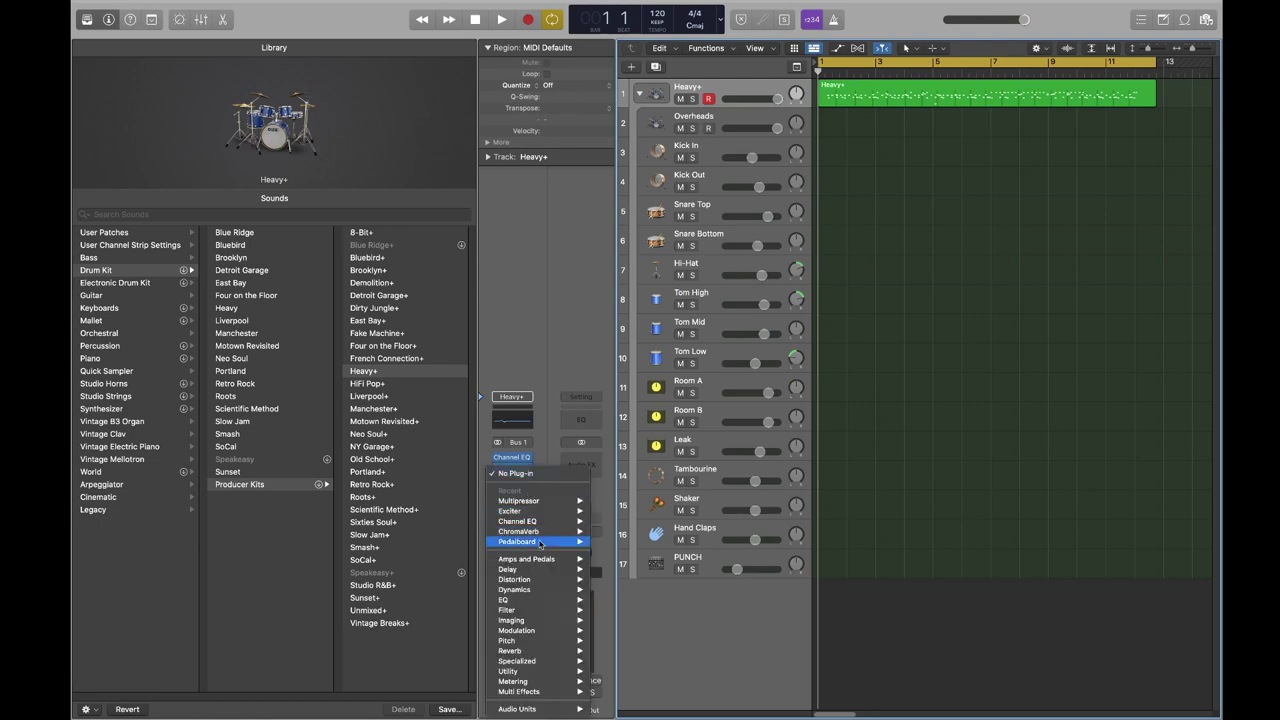
mouse_move(552, 589)
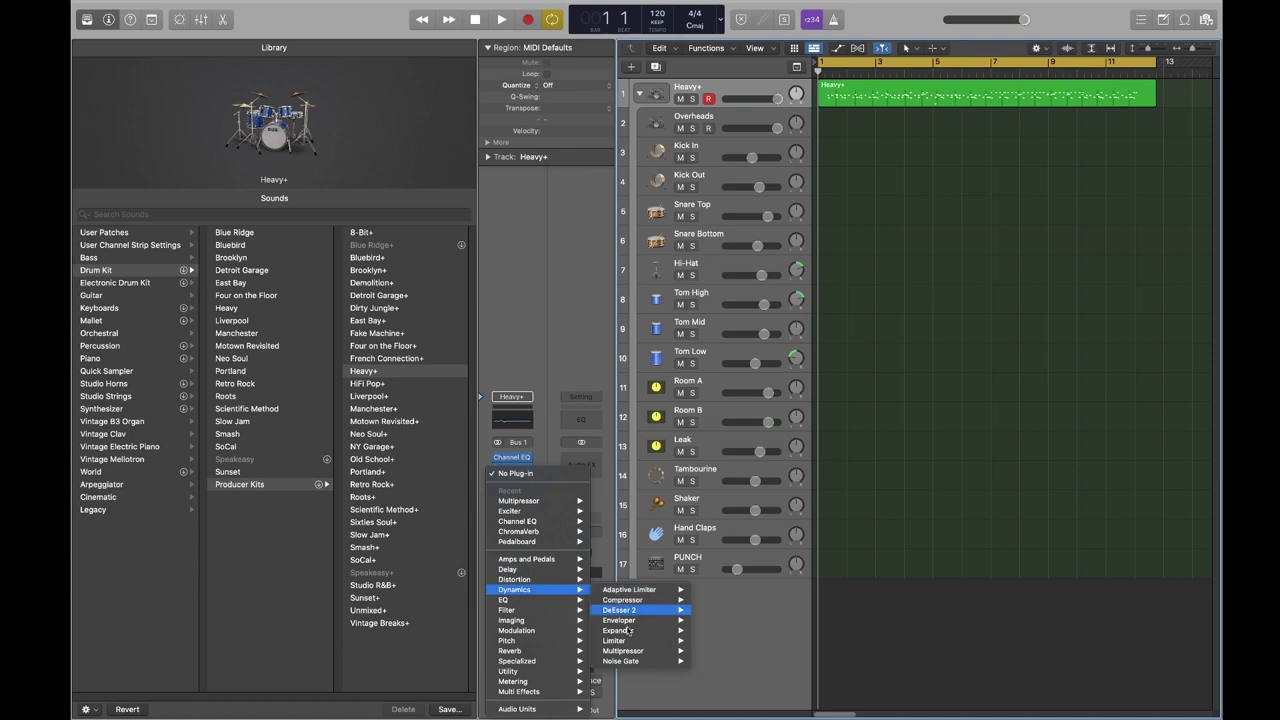
mouse_move(640, 651)
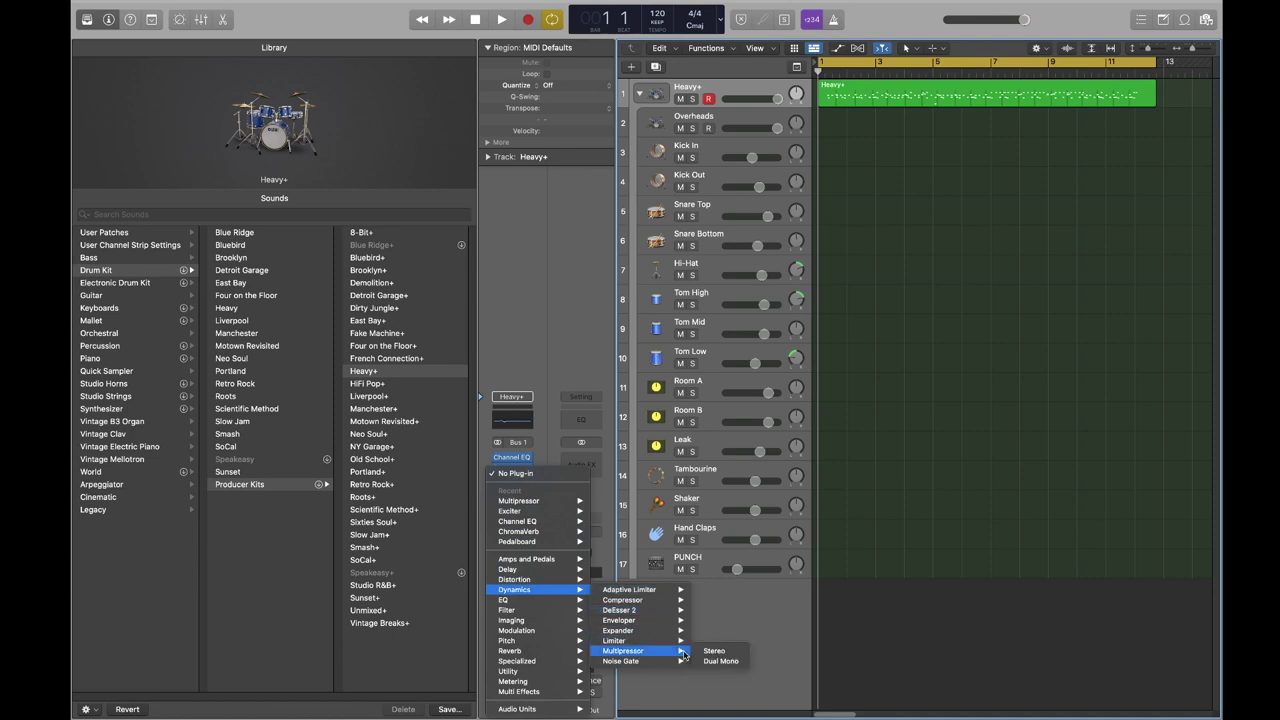
click(708, 651)
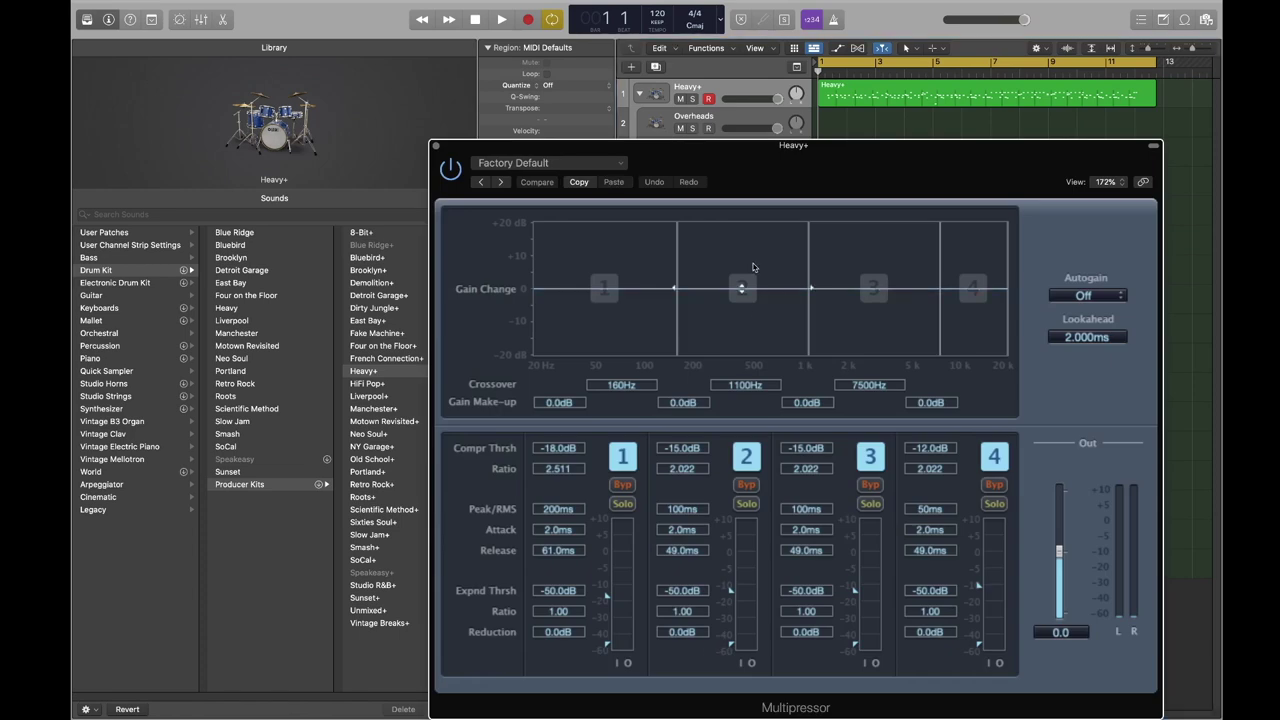
drag(728, 153, 458, 60)
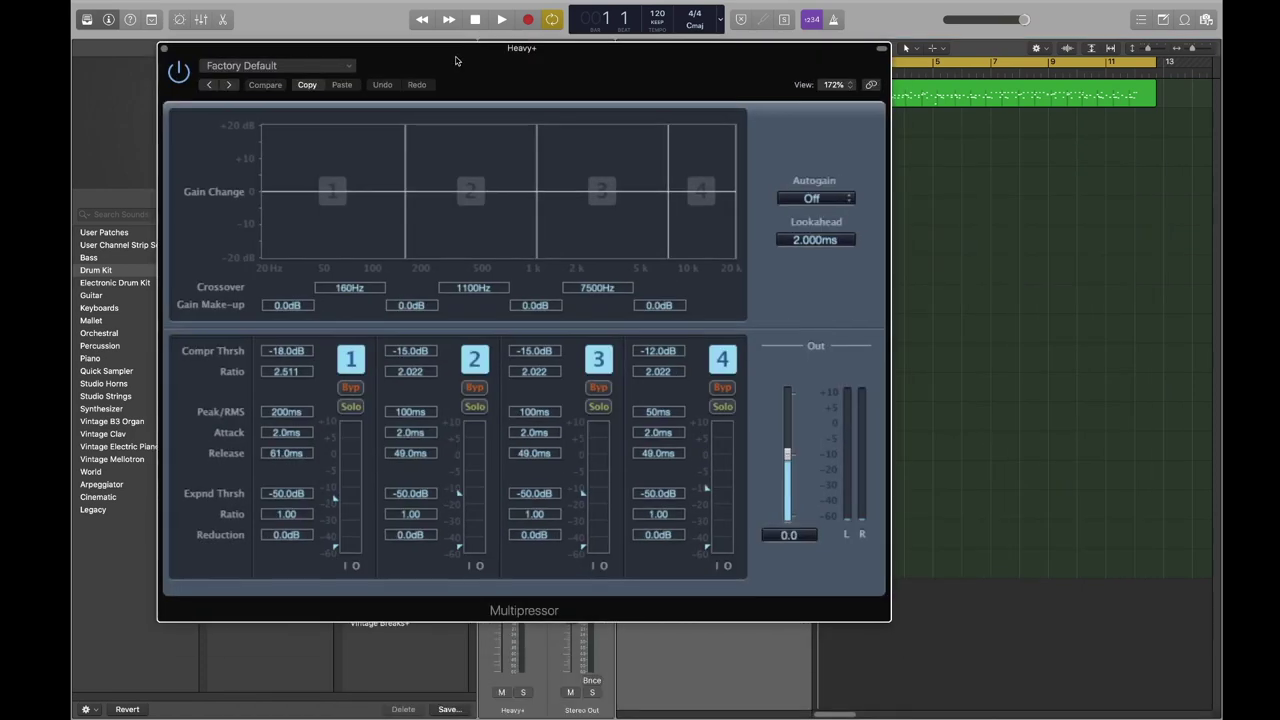
Start playback and set the Multipressor gain make-up to 3.5 dB for band 1, -3.5 dB for 2, 3.5 dB for 3 and -4.0 dB for 4
click(502, 20)
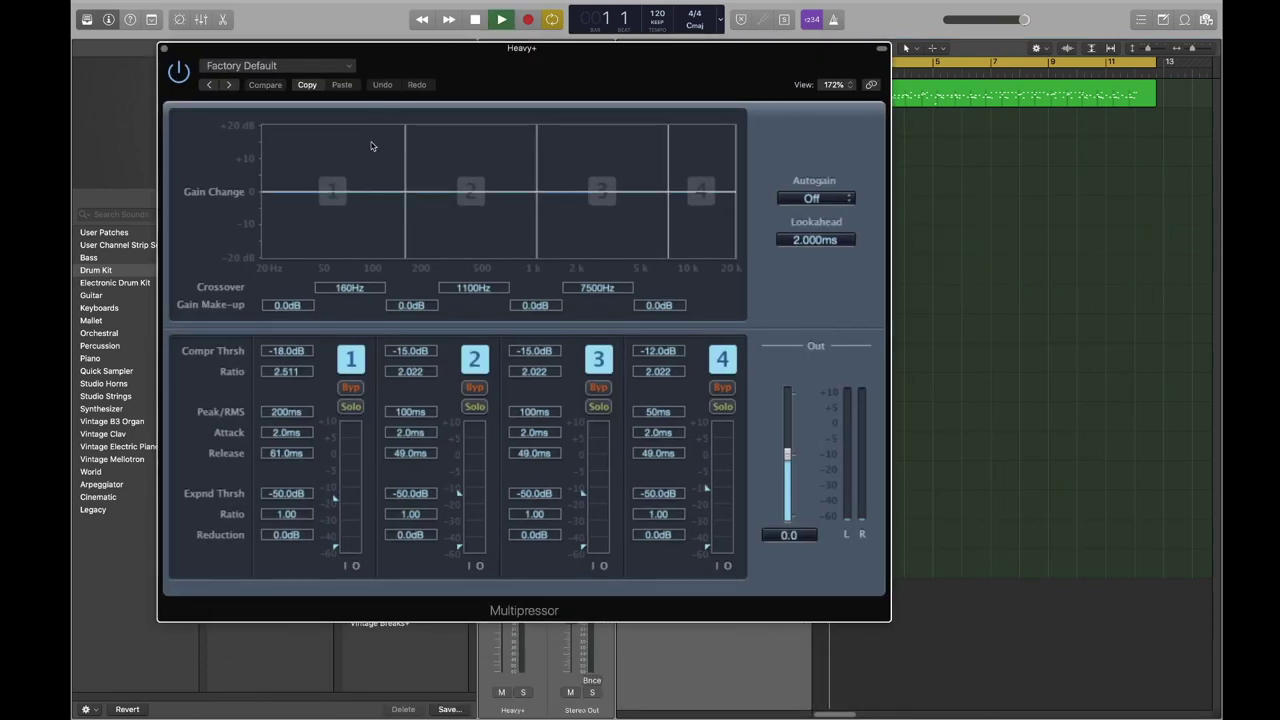
drag(331, 190, 331, 180)
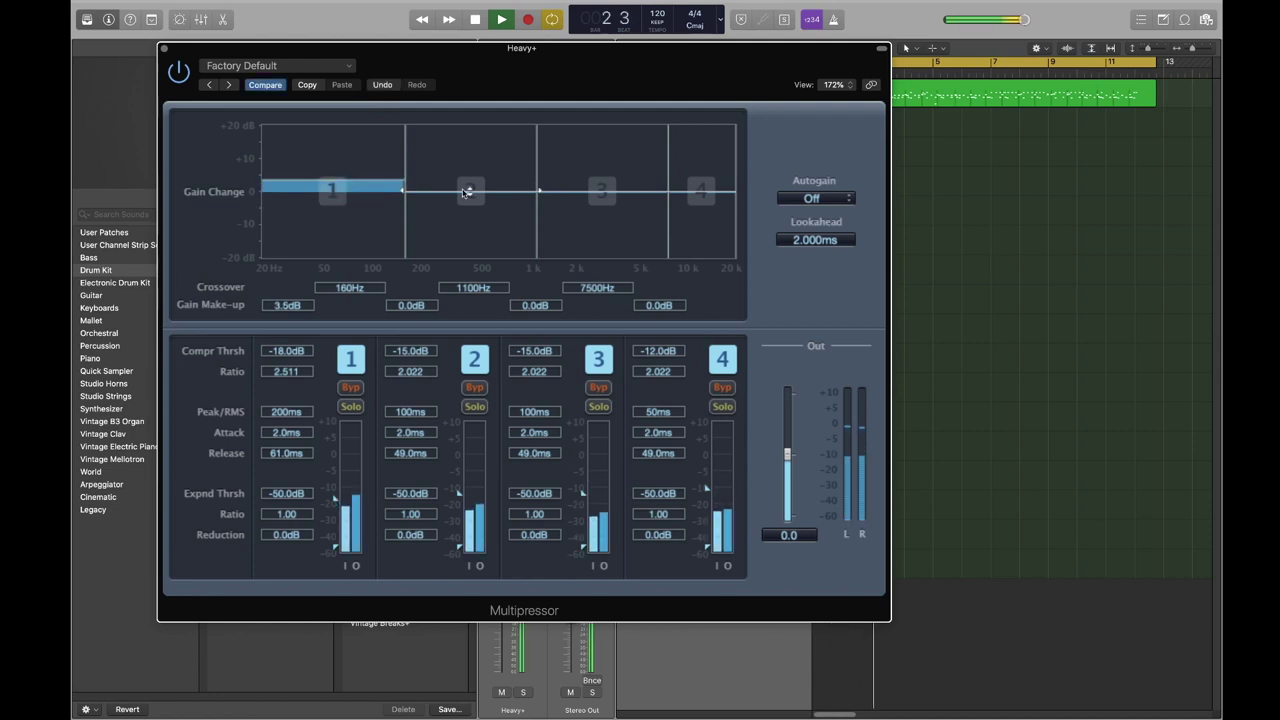
drag(467, 192, 468, 201)
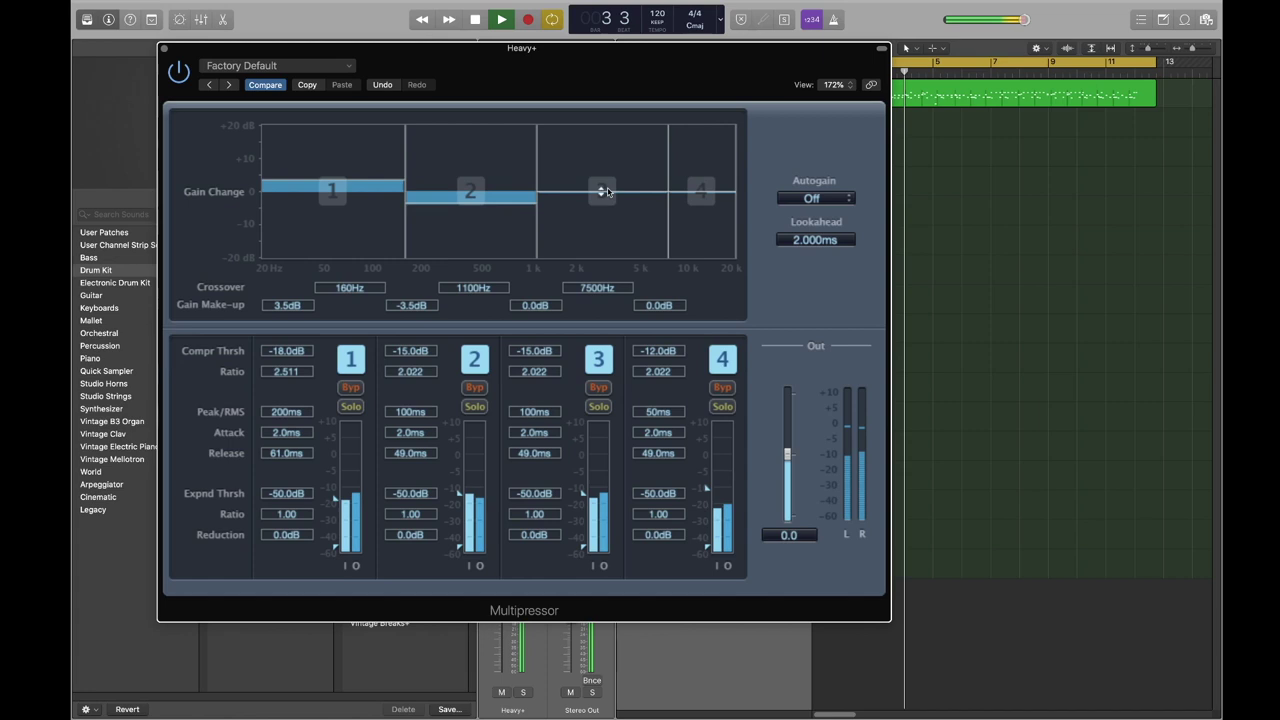
drag(606, 191, 606, 182)
drag(701, 191, 701, 204)
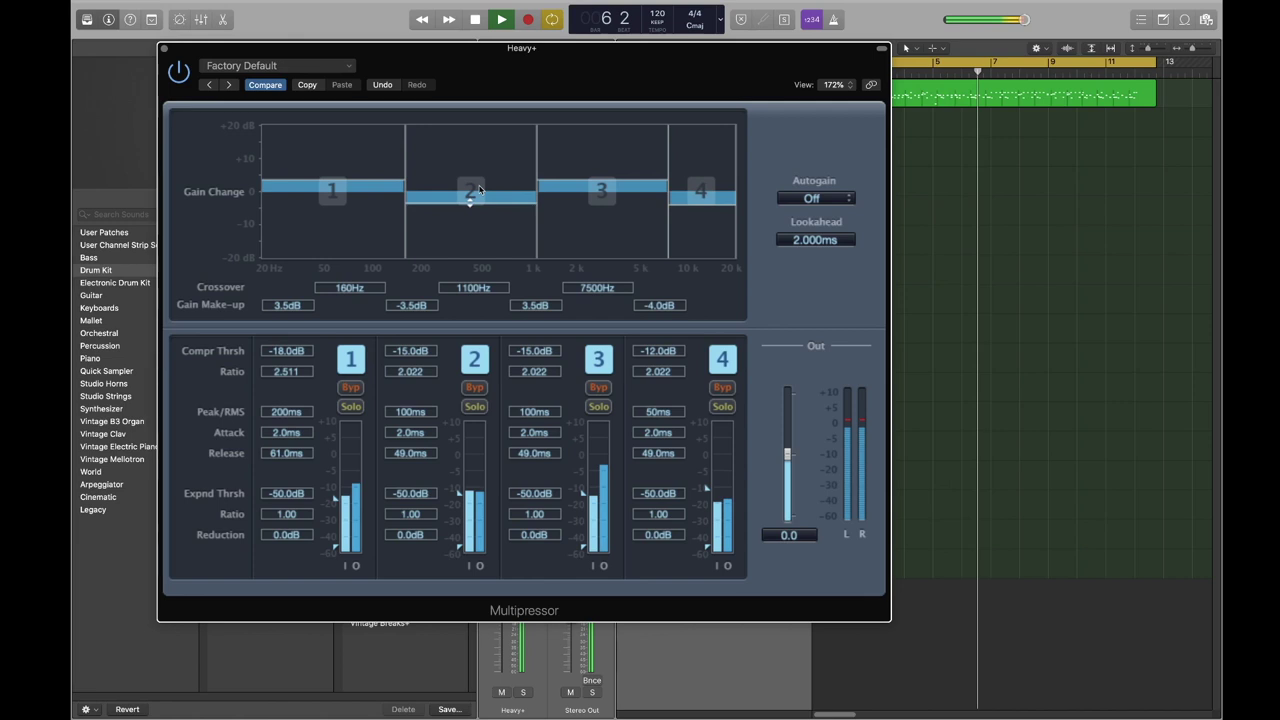
Rework the Multipressor gain make-up during playback: band 1 to 2.0 dB, band 2 to -1.5 dB, band 3 to -2.0 dB, band 4 to 3.0 dB
drag(479, 189, 571, 174)
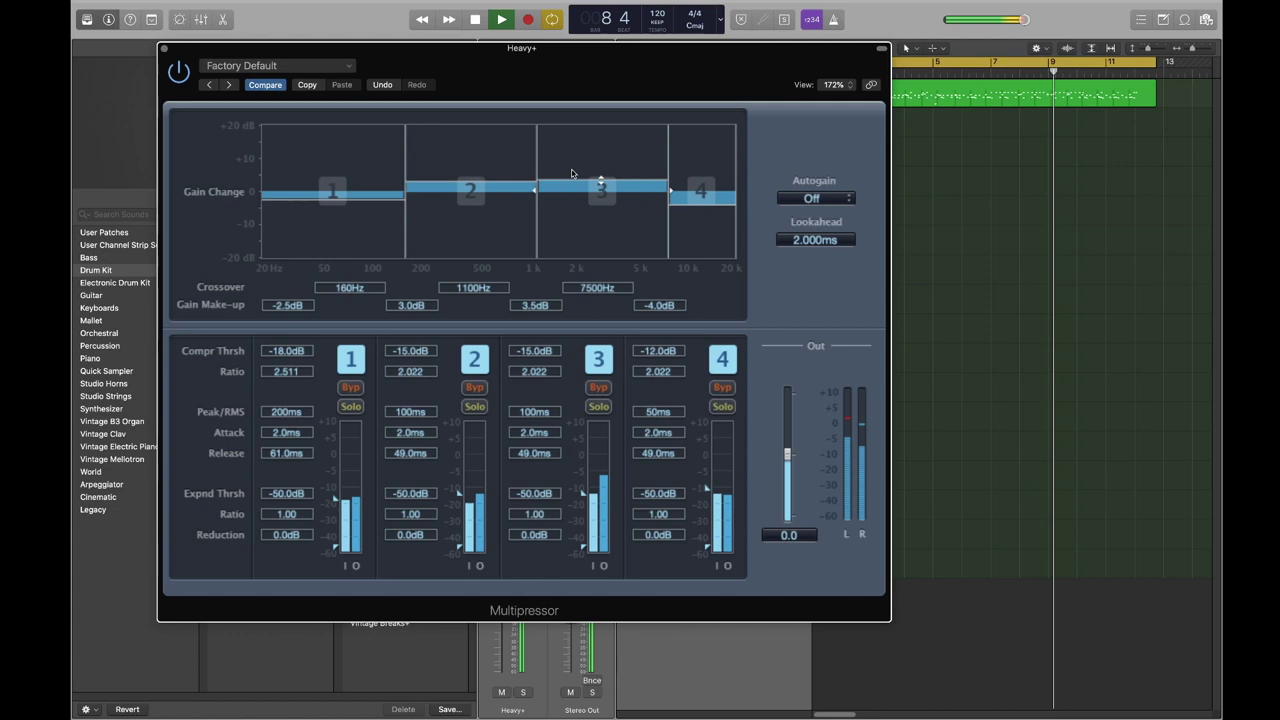
drag(571, 174, 699, 183)
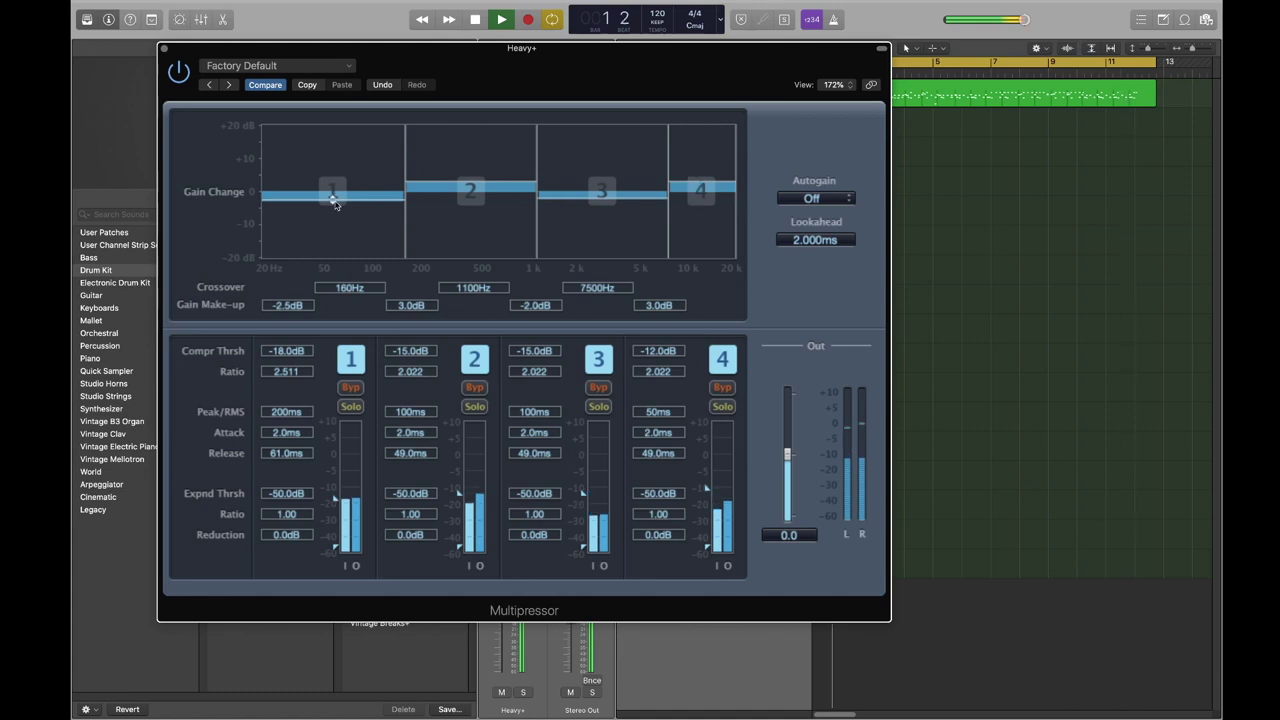
drag(335, 203, 461, 183)
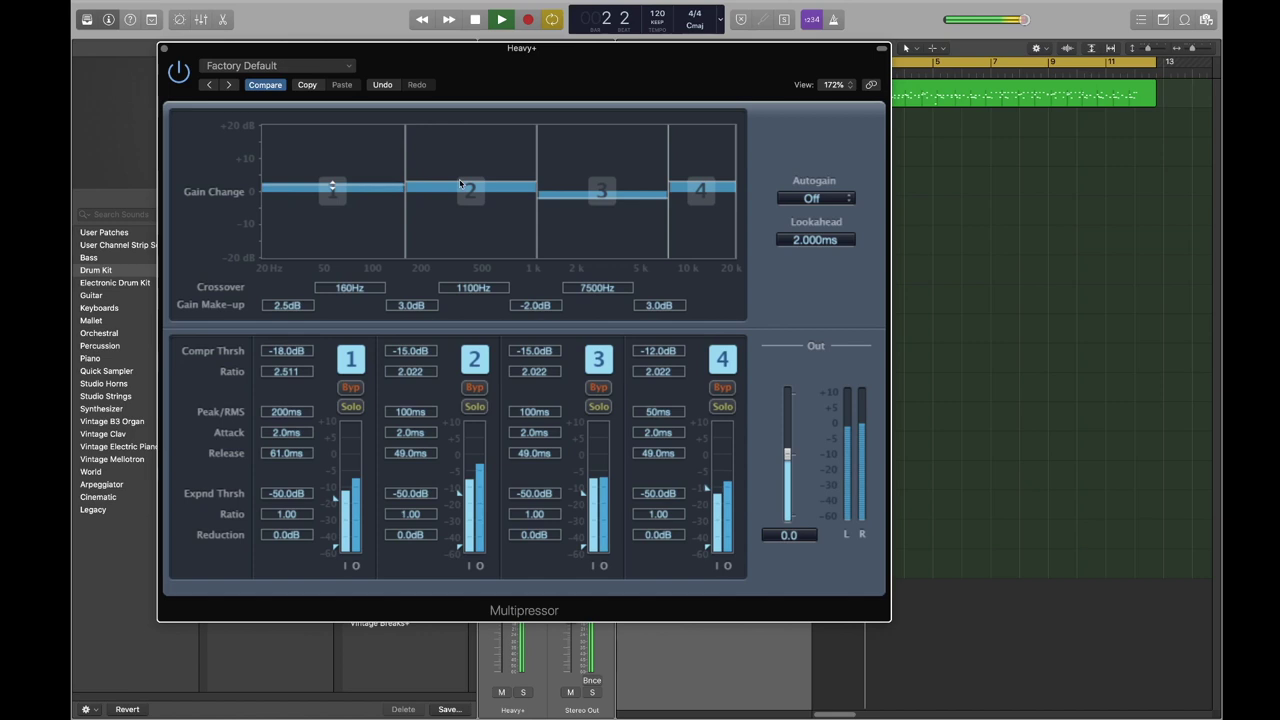
drag(460, 183, 602, 194)
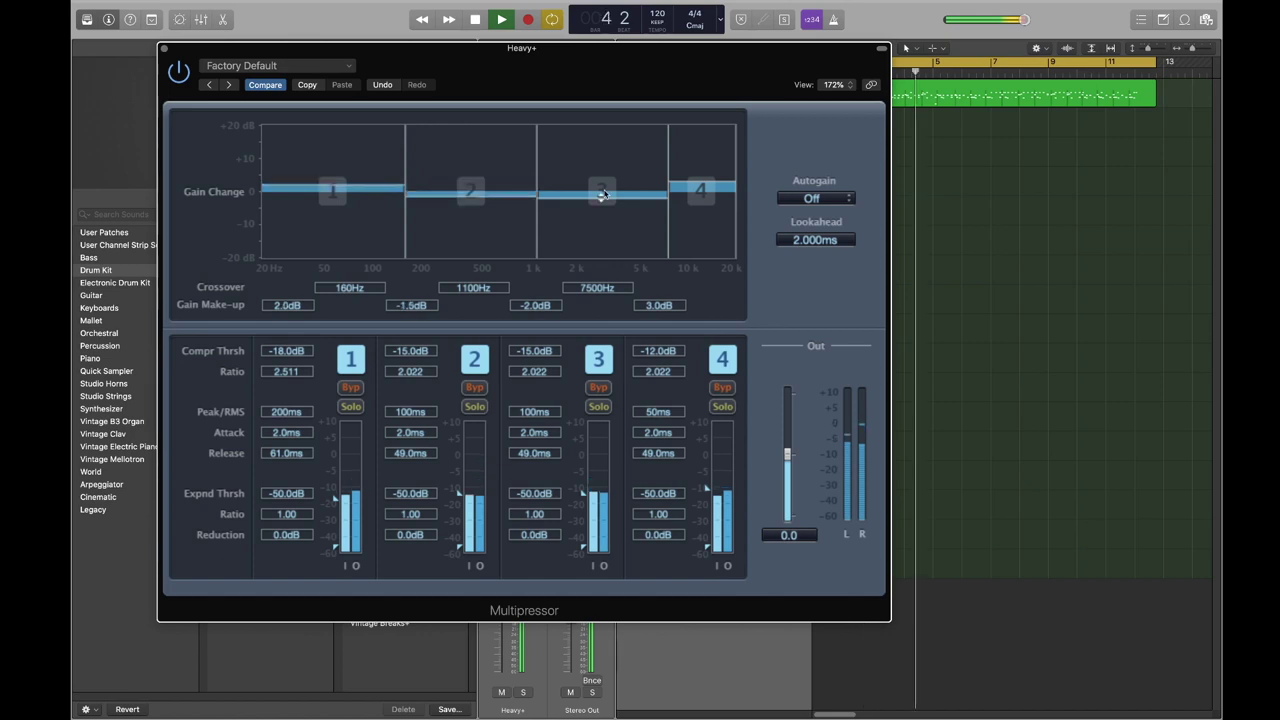